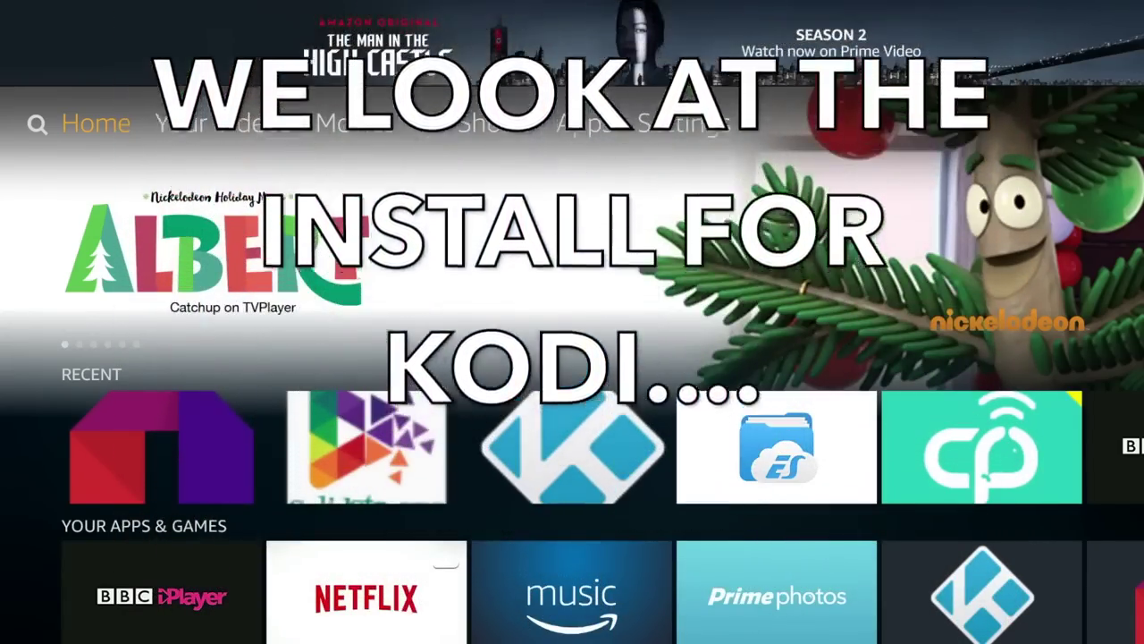
Browse the recently used apps on the home screen as far as ES File Explorer.
{"action": "key", "text": "Down"}
{"action": "key", "text": "Down"}
{"action": "key", "text": "Right"}
{"action": "key", "text": "Right"}
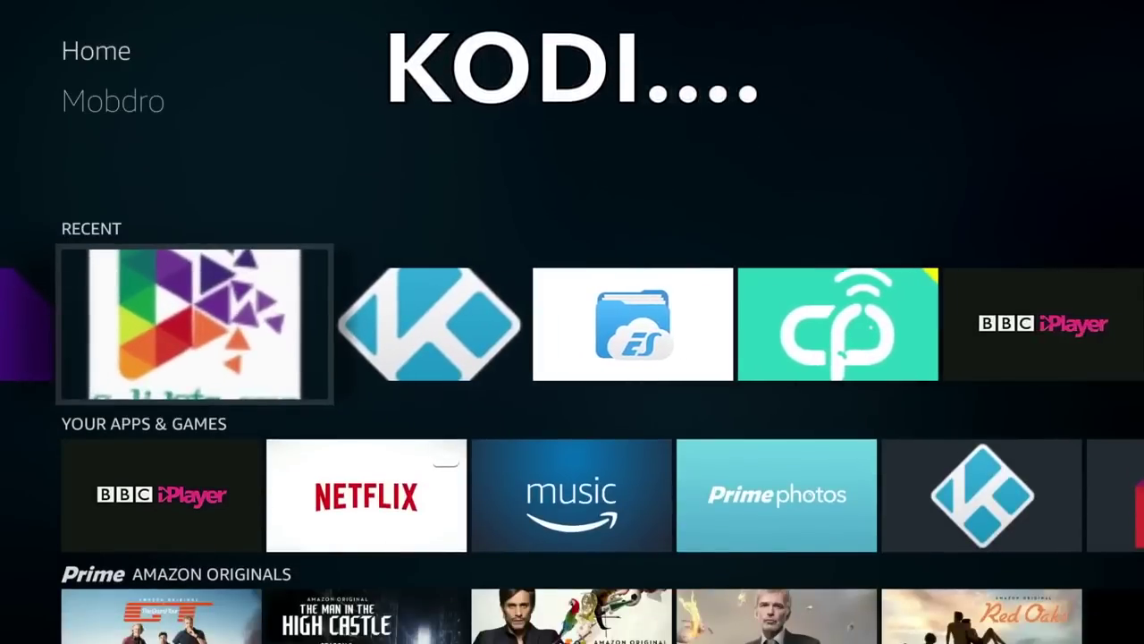
{"action": "key", "text": "Right"}
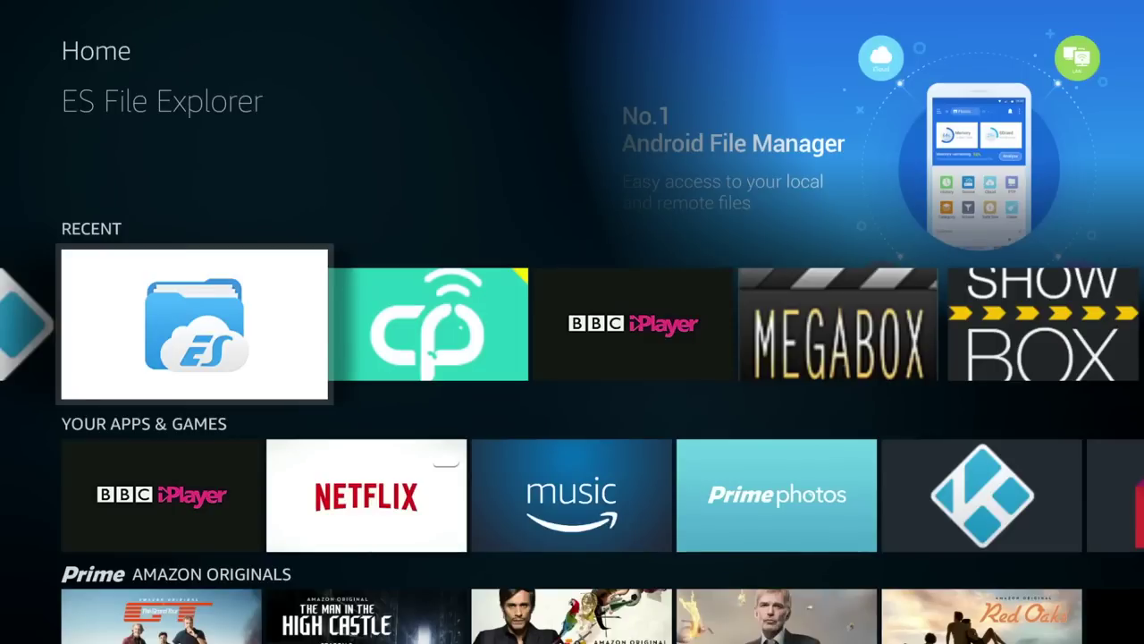
{"action": "key", "text": "Up"}
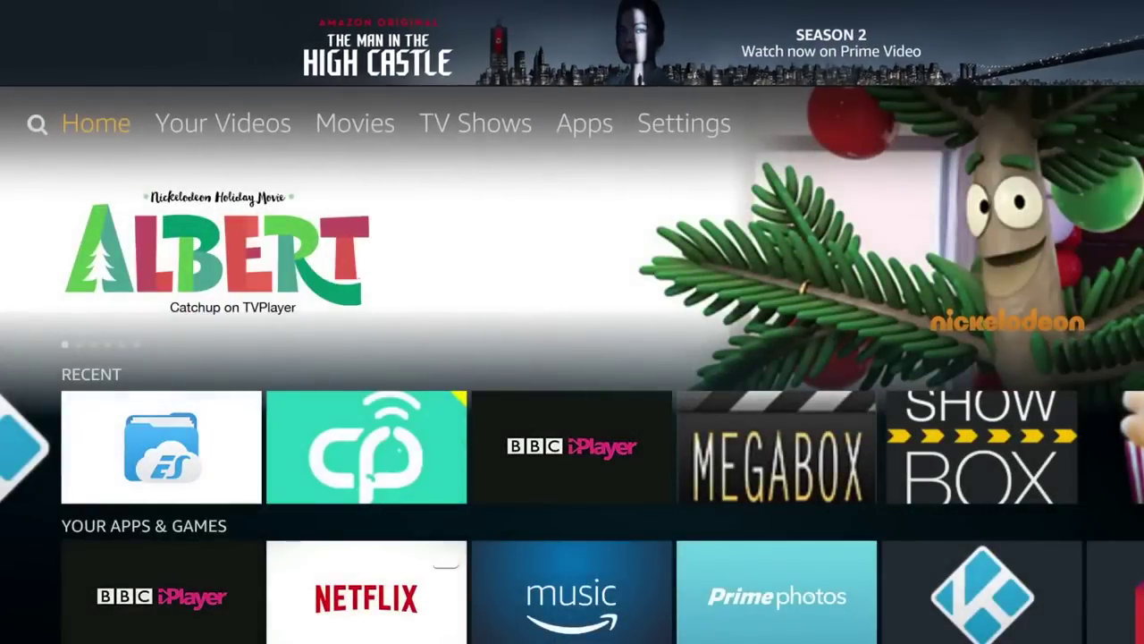
Show the search page with its on-screen letter and number grid.
{"action": "key", "text": "Right"}
{"action": "key", "text": "Right"}
{"action": "key", "text": "Left"}
{"action": "key", "text": "Left"}
{"action": "key", "text": "Left"}
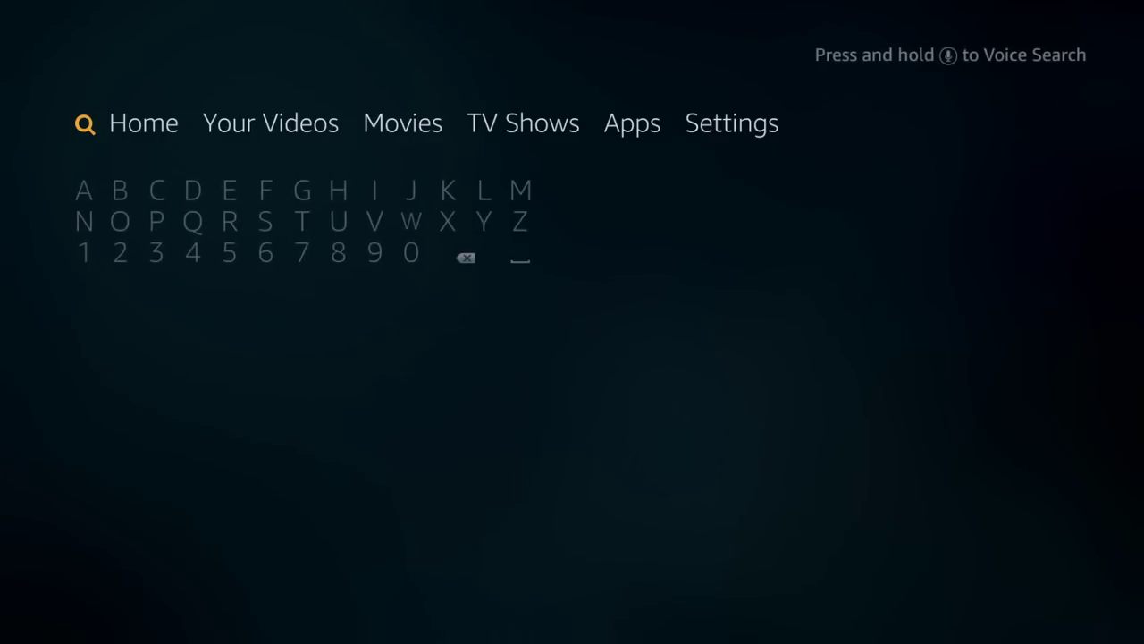
Go to the Settings section and view the device's notifications.
{"action": "key", "text": "Right"}
{"action": "key", "text": "Right"}
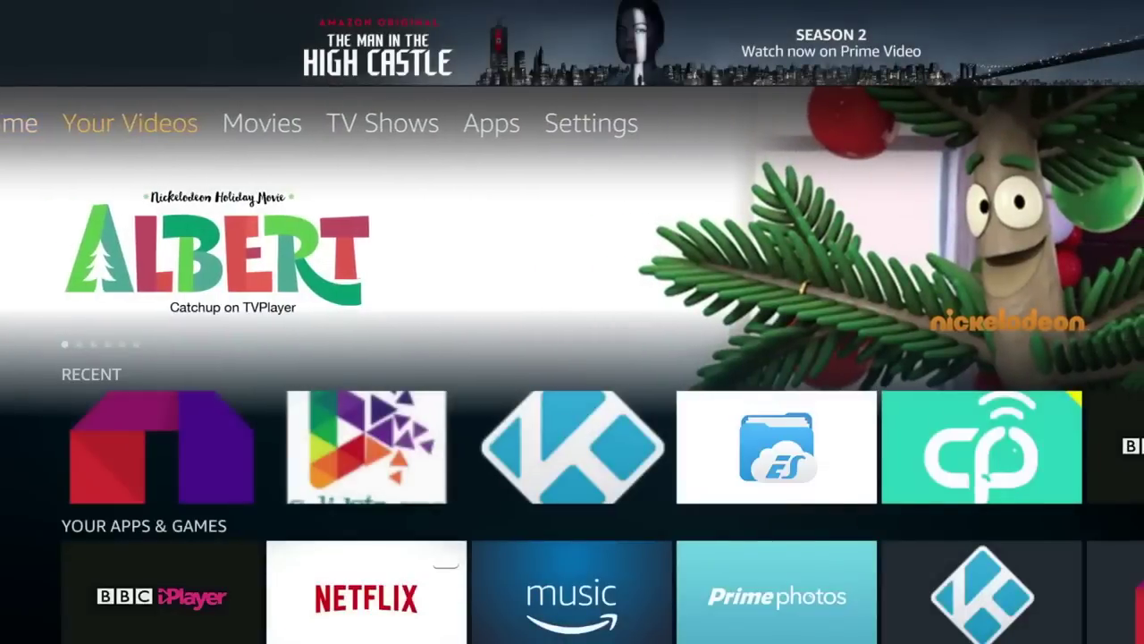
{"action": "key", "text": "Right"}
{"action": "key", "text": "Right"}
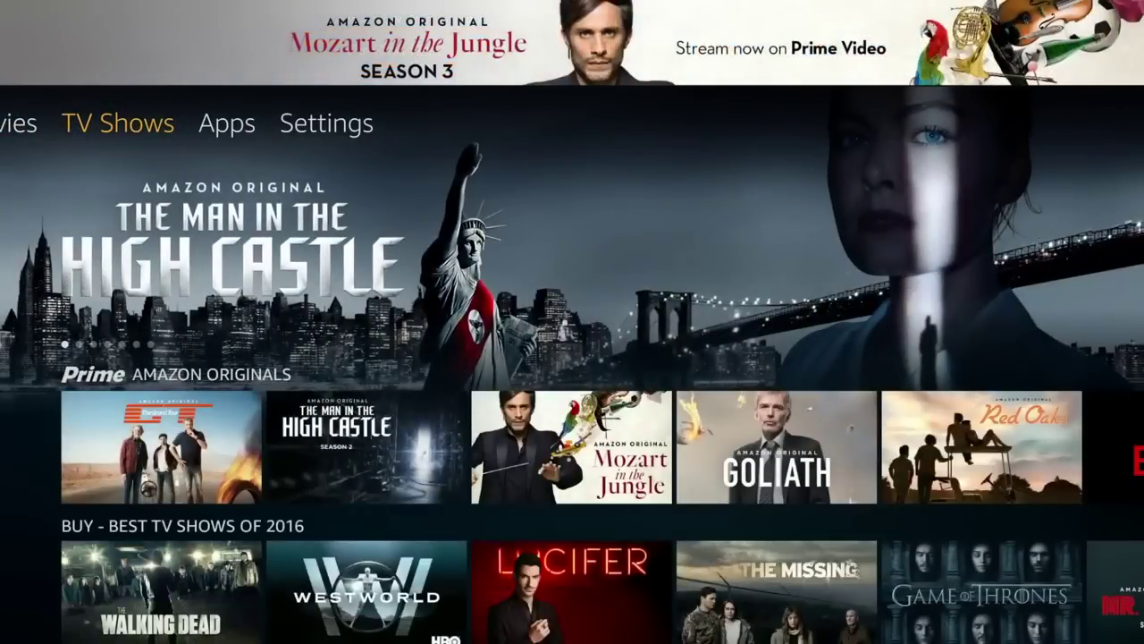
{"action": "key", "text": "Right"}
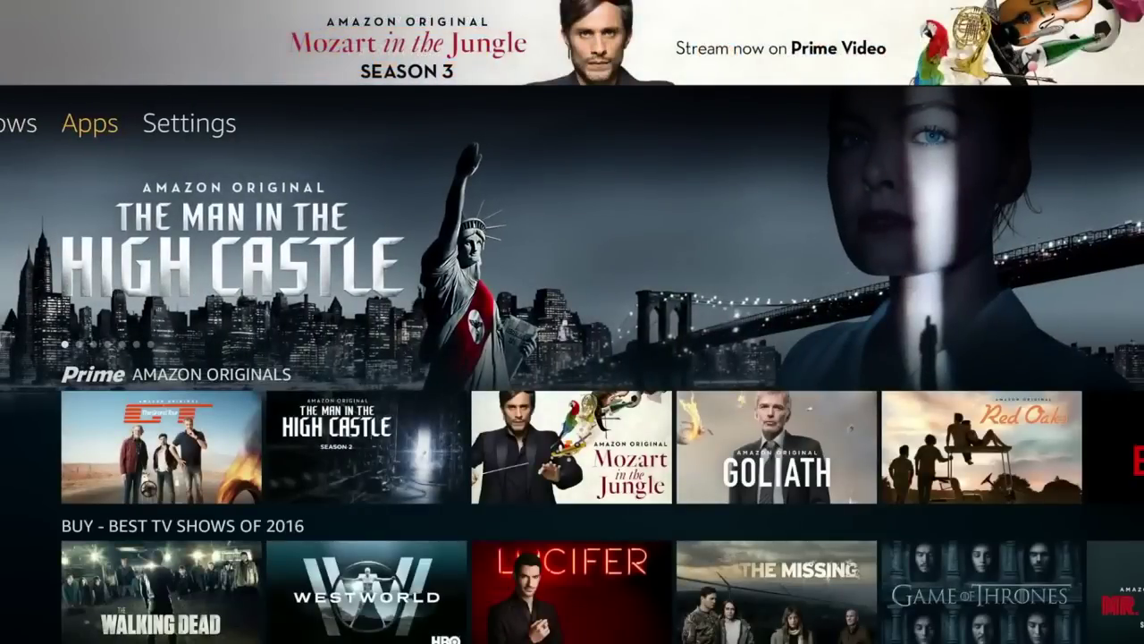
{"action": "key", "text": "Right"}
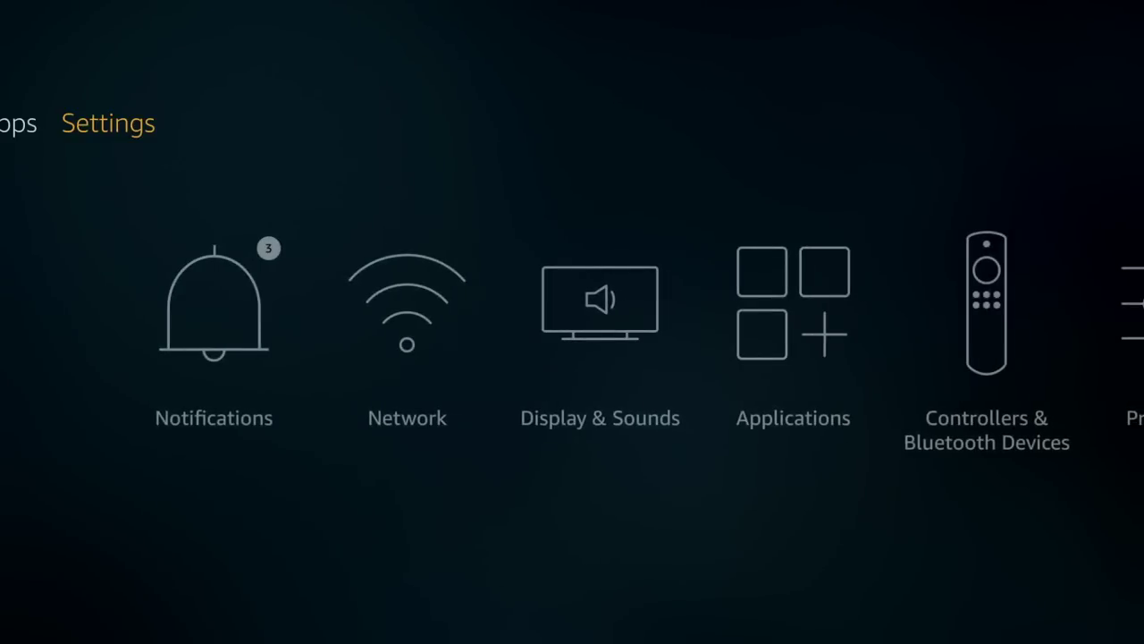
{"action": "key", "text": "Down"}
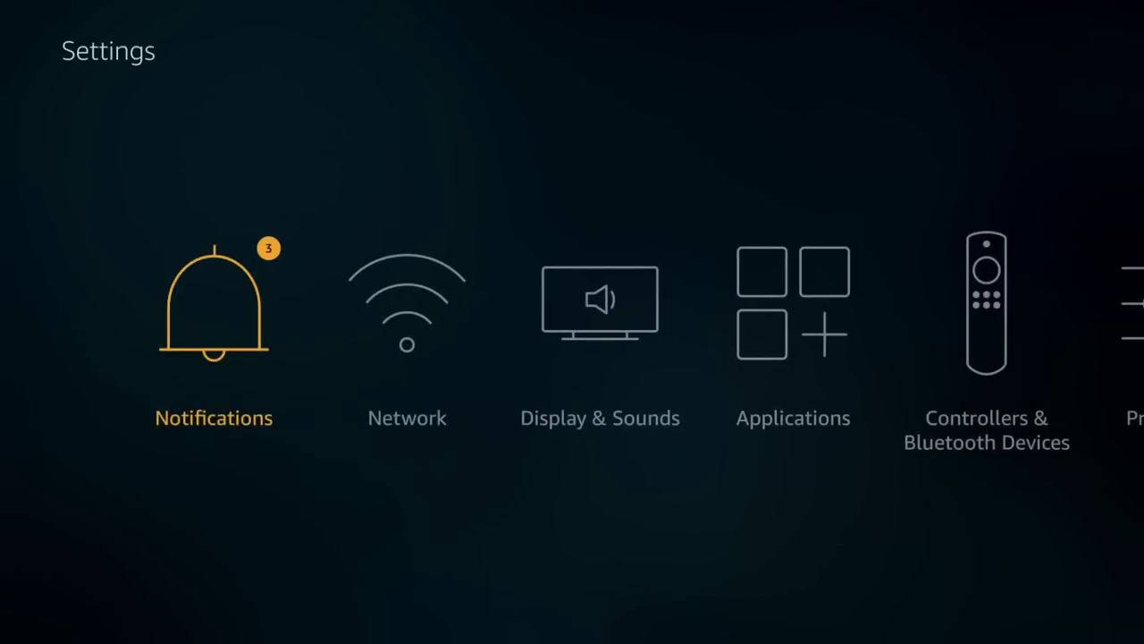
{"action": "key", "text": "Return"}
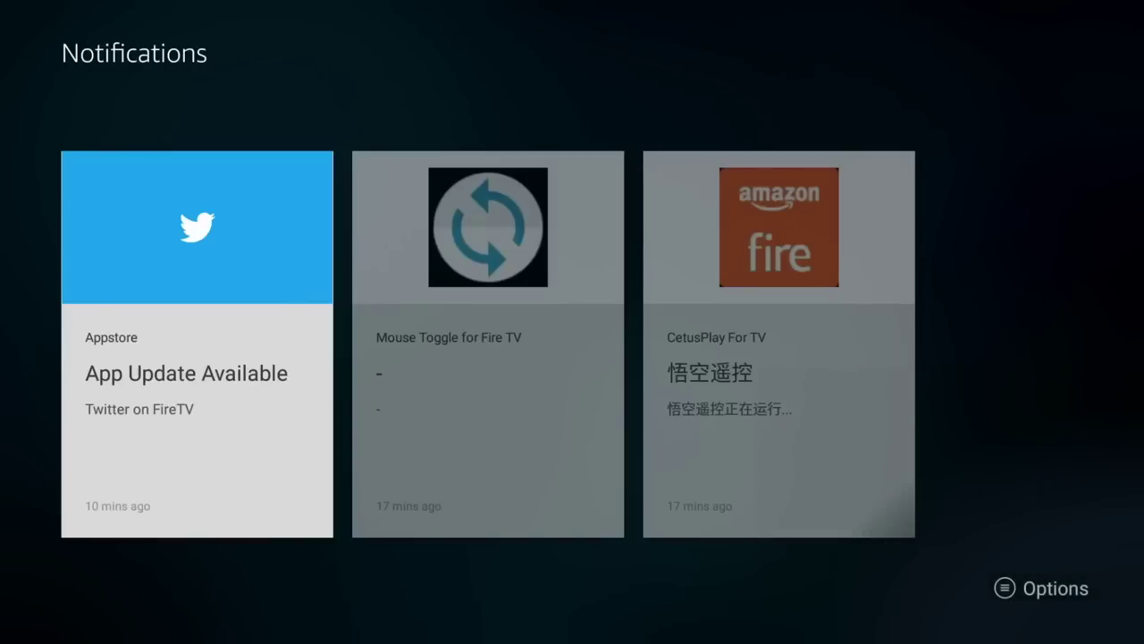
{"action": "key", "text": "Escape"}
Bring up the display calibration screen from the Display & Sounds settings.
{"action": "key", "text": "Right"}
{"action": "key", "text": "Right"}
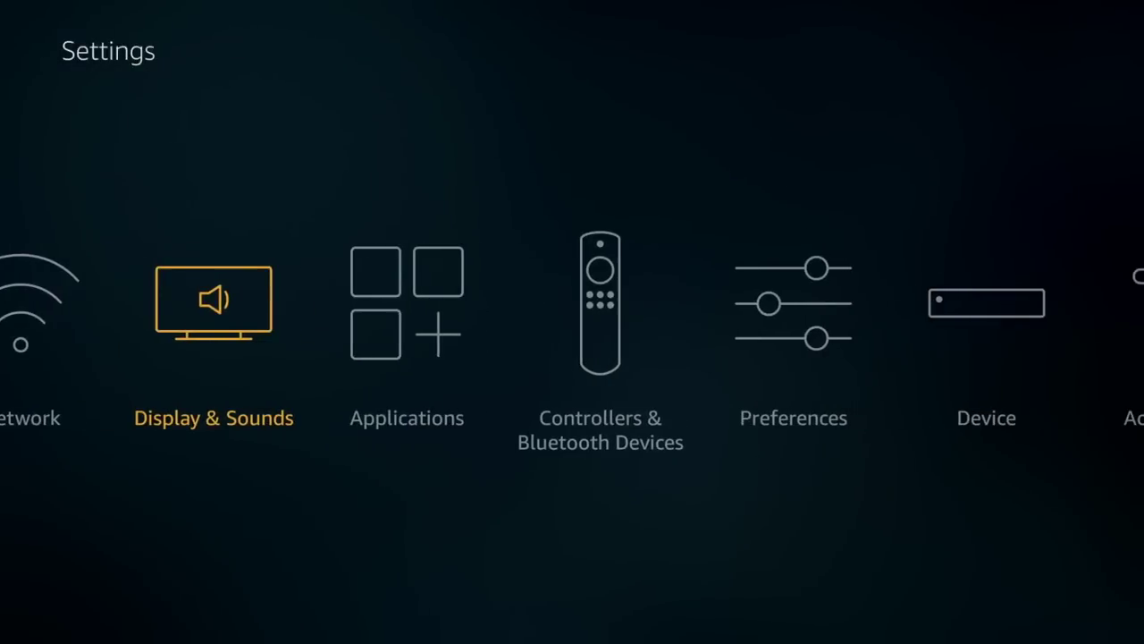
{"action": "key", "text": "Return"}
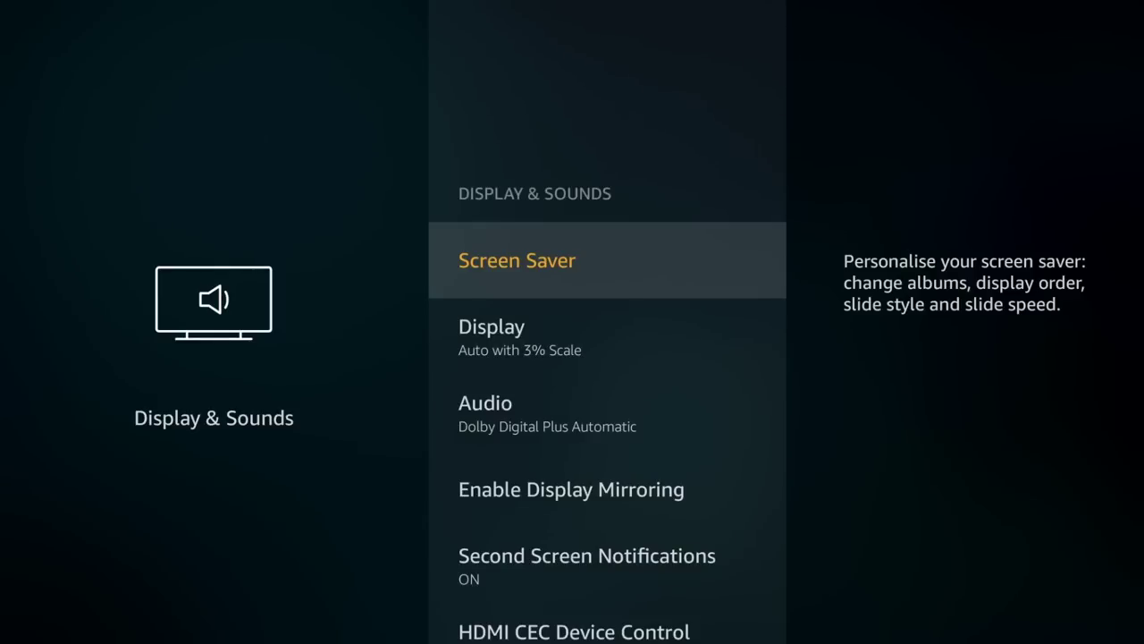
{"action": "key", "text": "Down"}
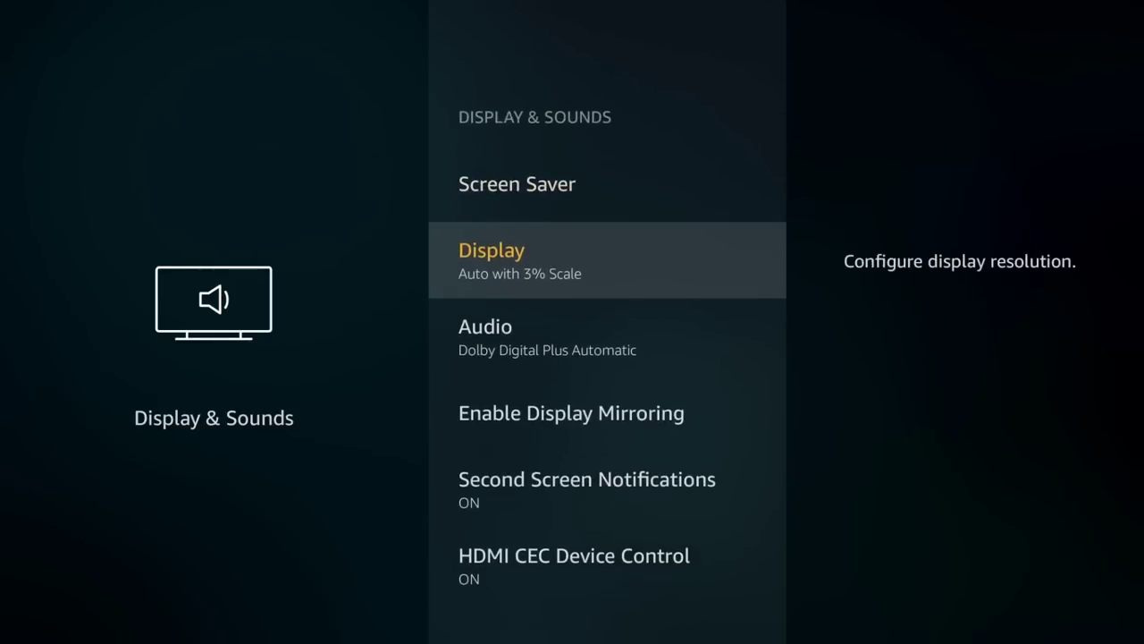
{"action": "key", "text": "Return"}
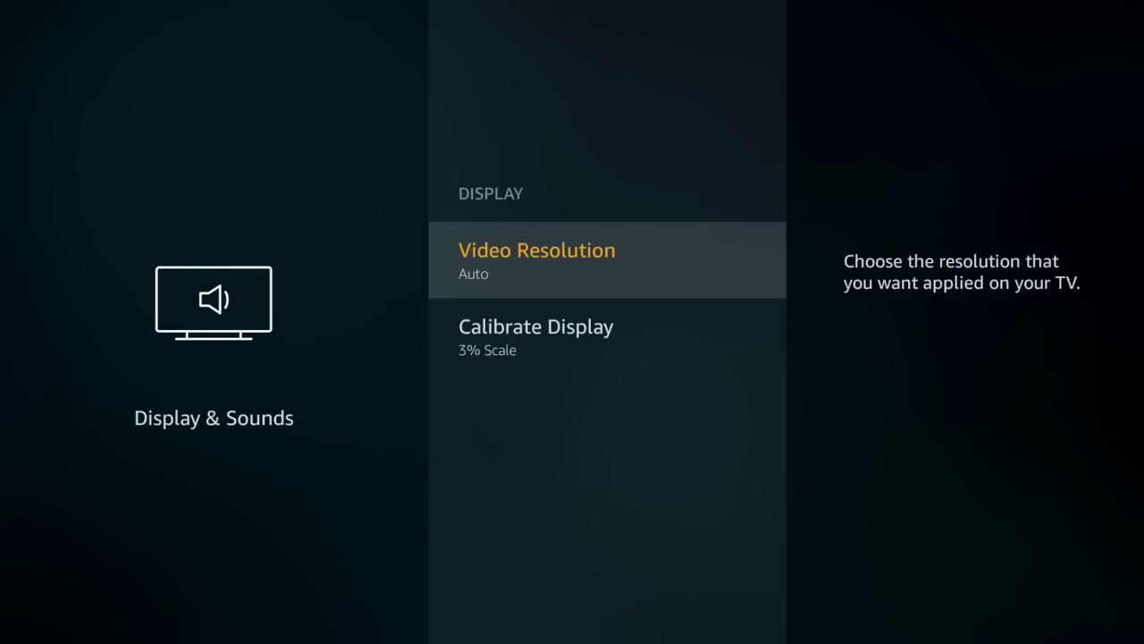
{"action": "key", "text": "Down"}
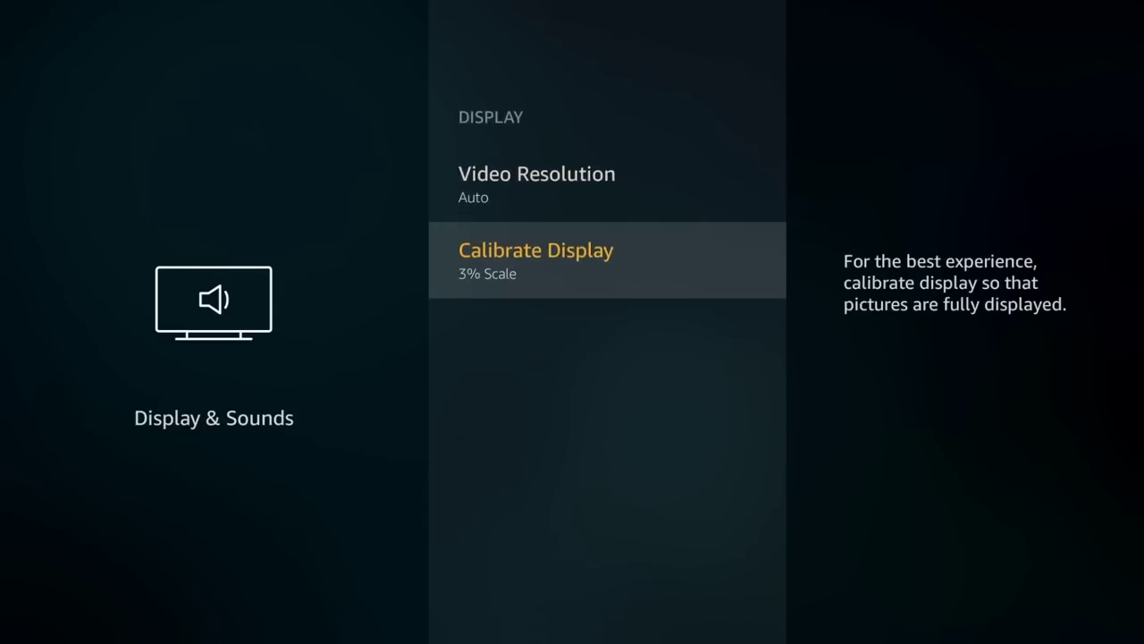
{"action": "key", "text": "Return"}
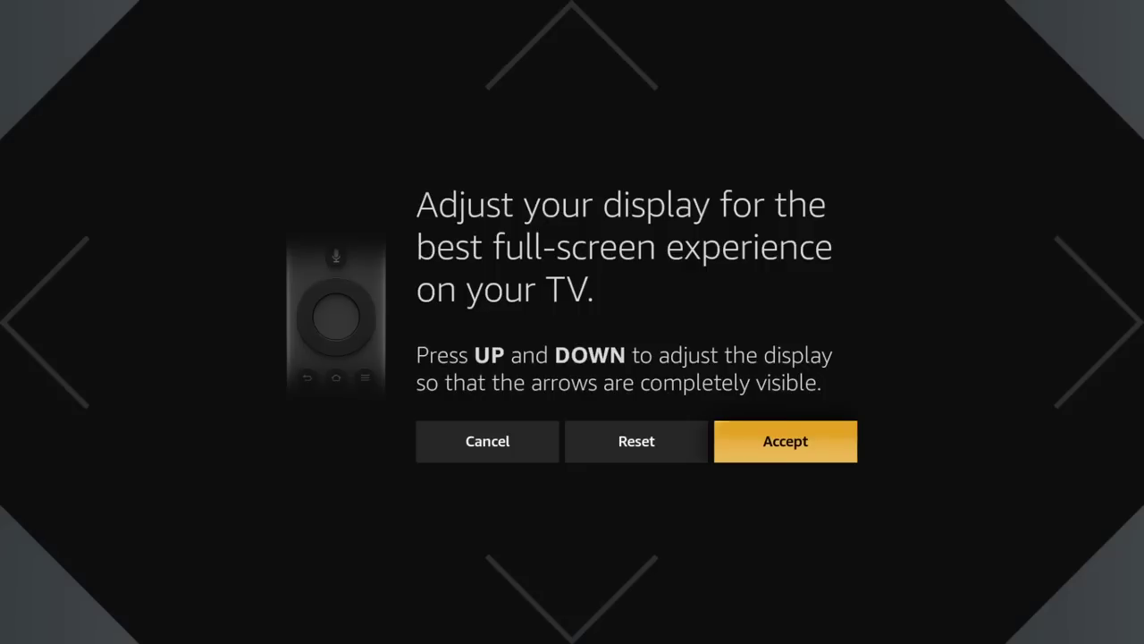
Shrink and re-enlarge the picture until the calibration arrows reach the screen edges, and accept the calibration.
{"action": "key", "text": "Down"}
{"action": "key", "text": "Down"}
{"action": "key", "text": "Down"}
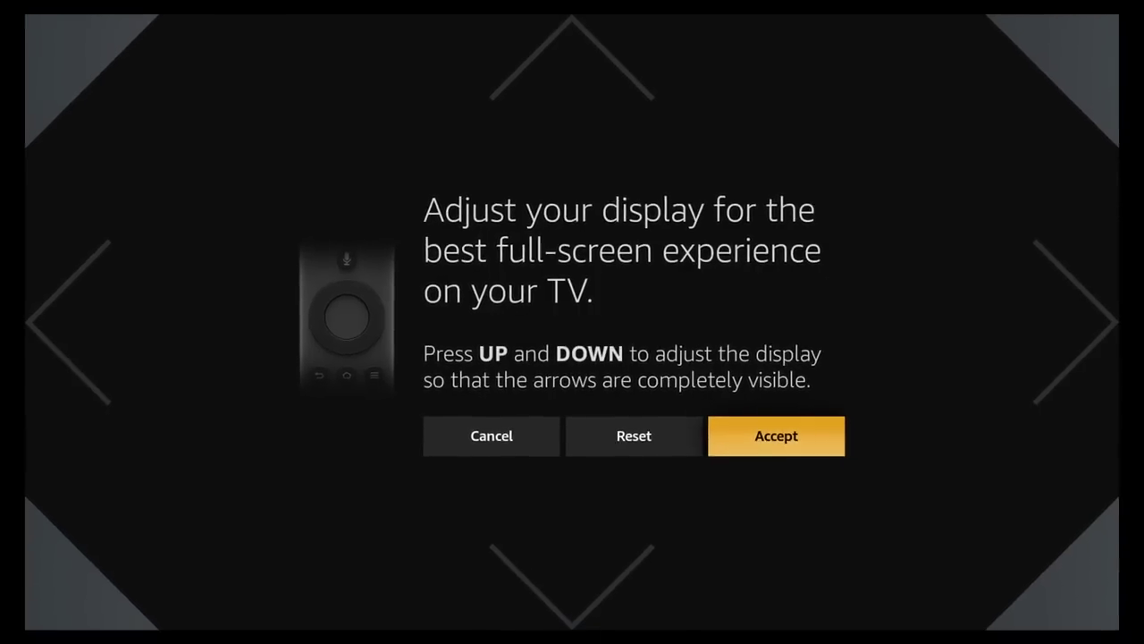
{"action": "key", "text": "Up"}
{"action": "key", "text": "Up"}
{"action": "key", "text": "Up"}
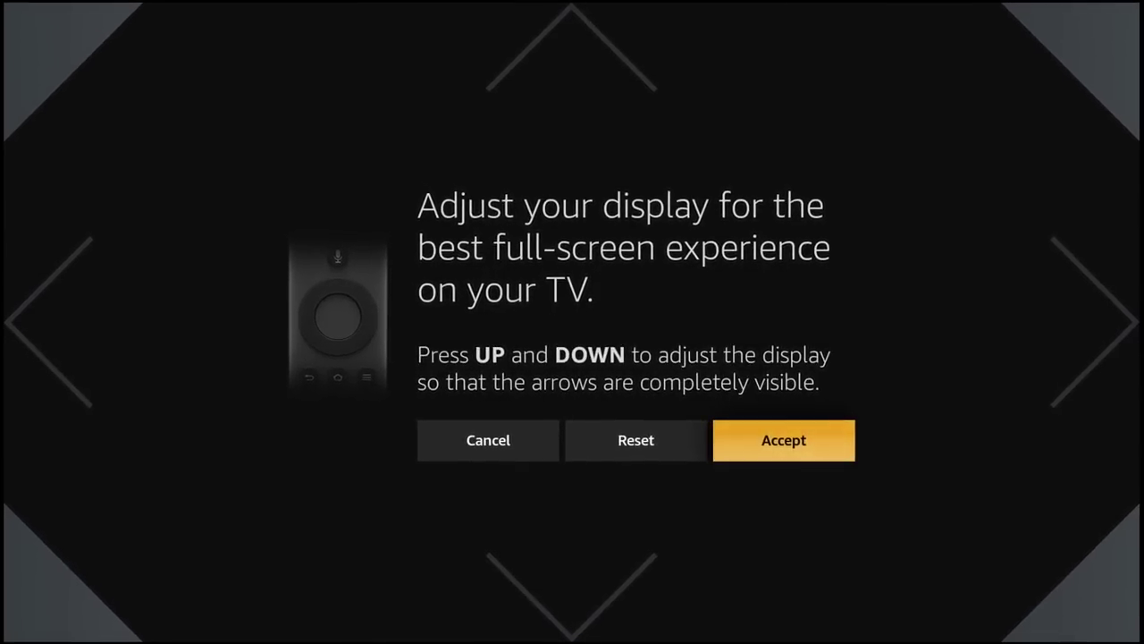
{"action": "key", "text": "Up"}
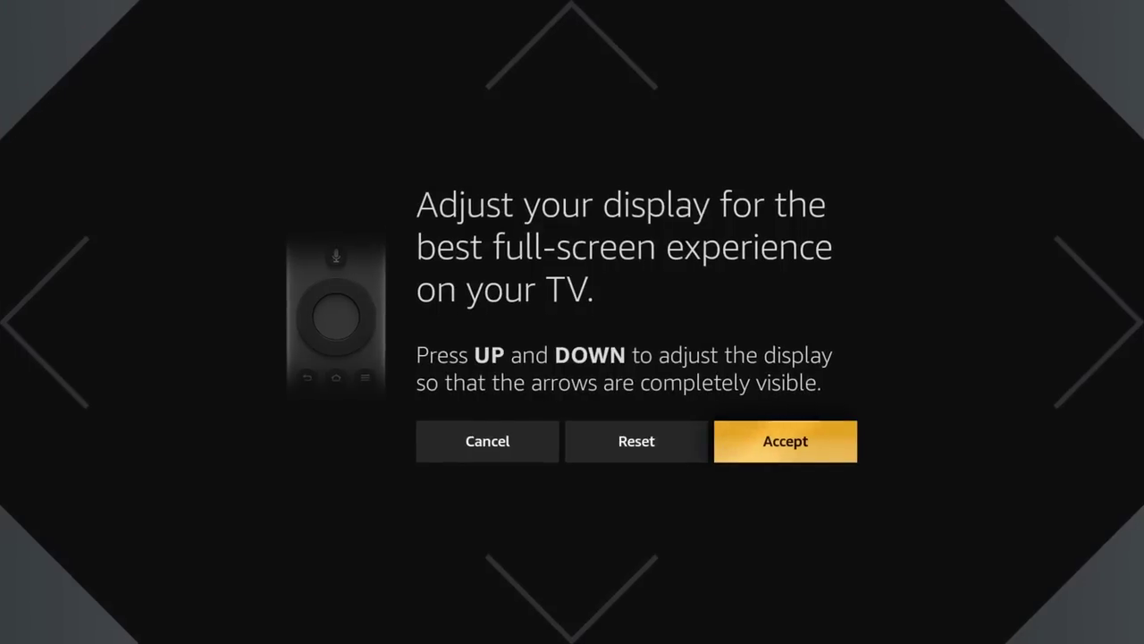
{"action": "key", "text": "Return"}
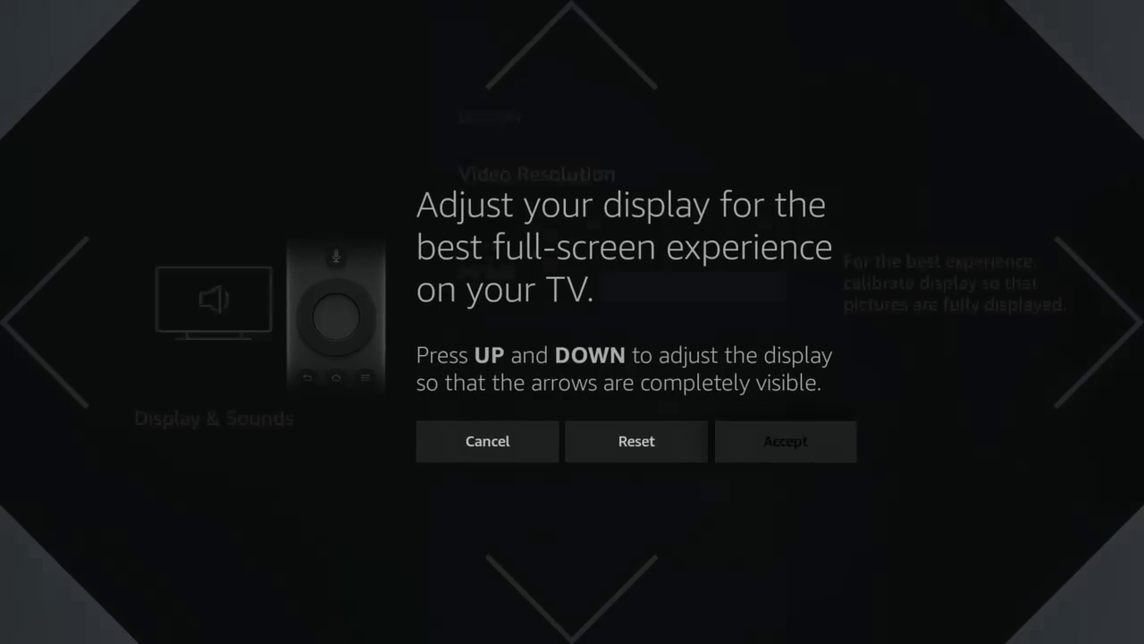
Review the available video resolutions and the remaining Display & Sounds options, leaving the resolution on Auto.
{"action": "key", "text": "Up"}
{"action": "key", "text": "Return"}
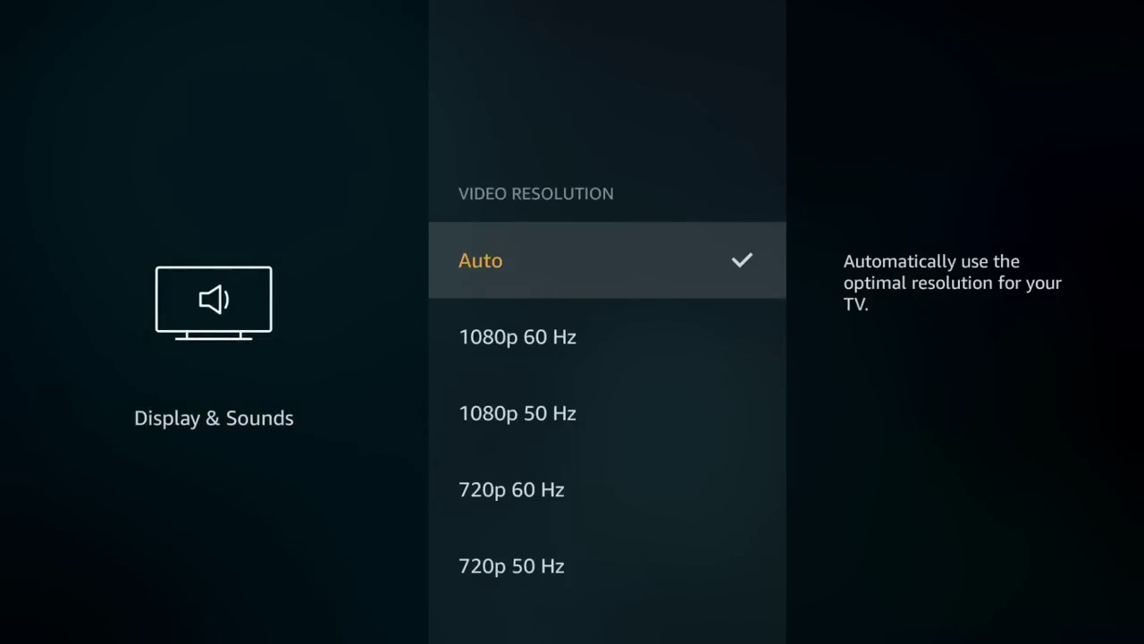
{"action": "key", "text": "Down"}
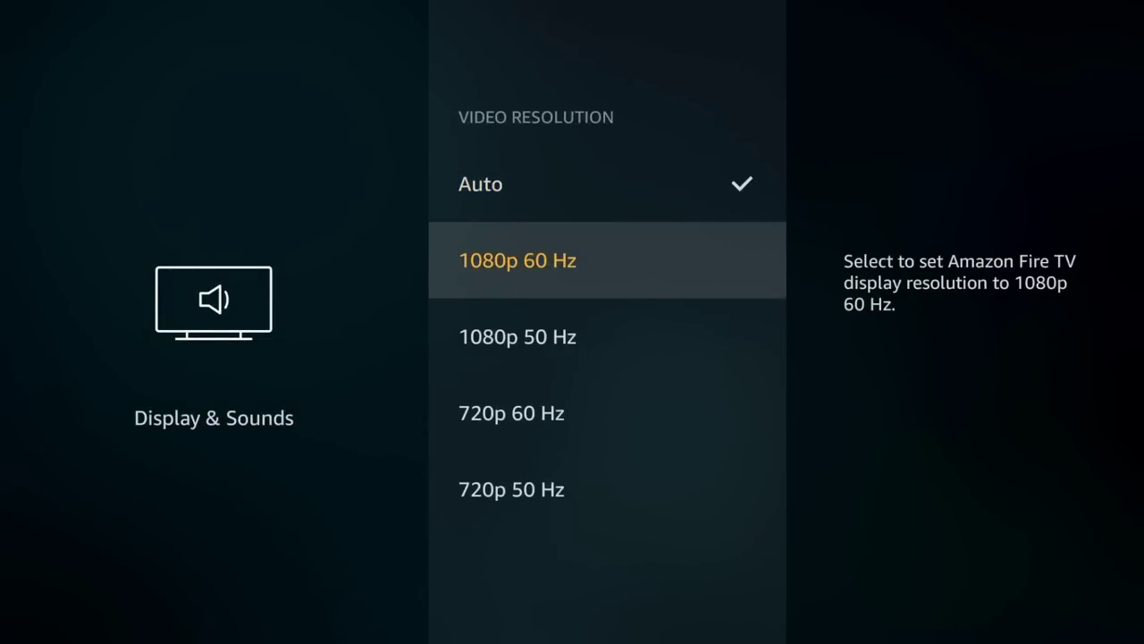
{"action": "key", "text": "Up"}
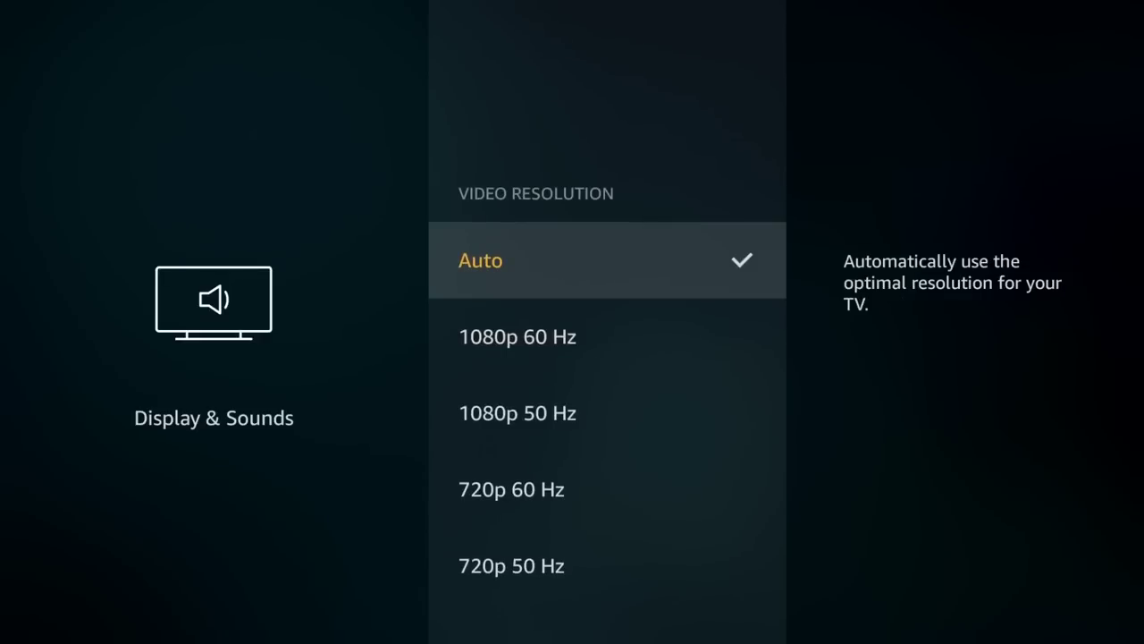
{"action": "key", "text": "Escape"}
{"action": "key", "text": "Escape"}
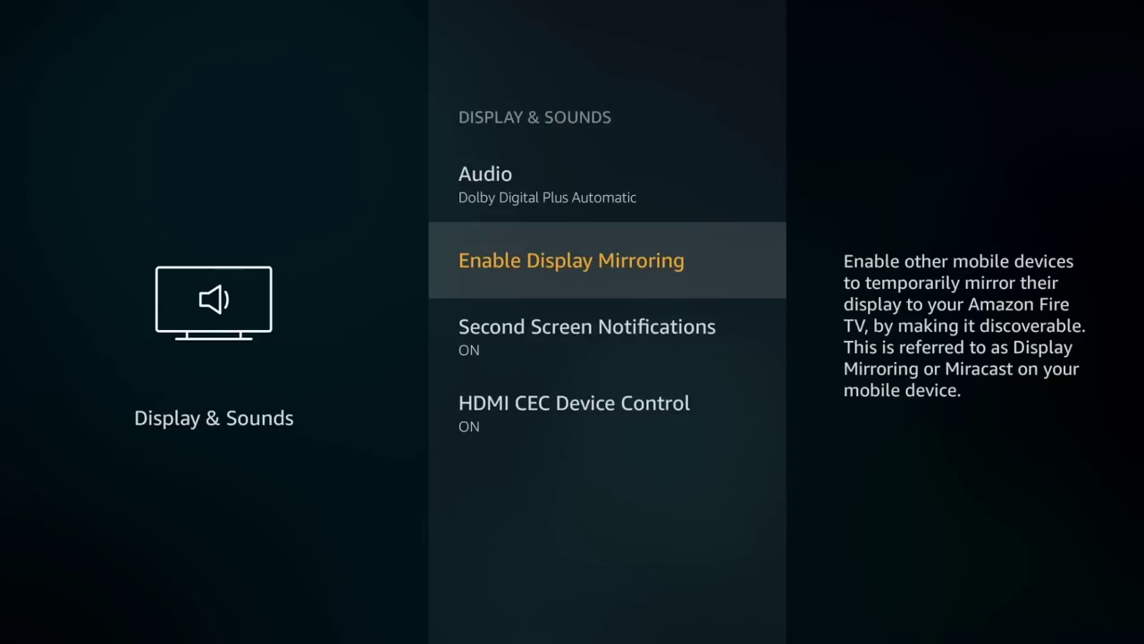
{"action": "key", "text": "Escape"}
Open the list of installed applications for management in the Applications settings.
{"action": "key", "text": "Right"}
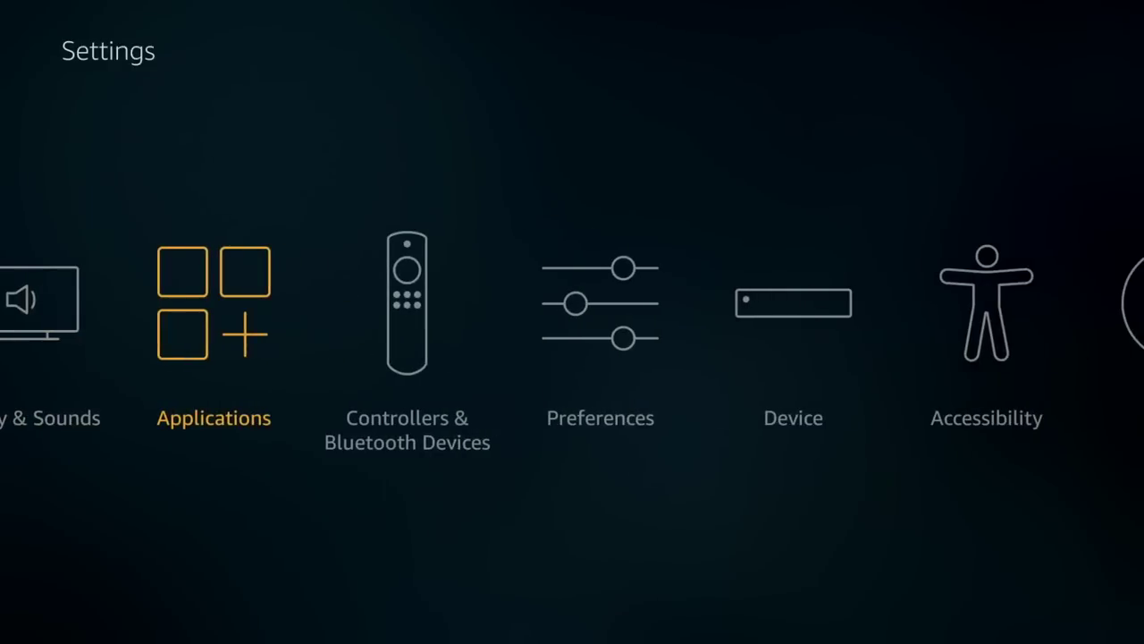
{"action": "key", "text": "Return"}
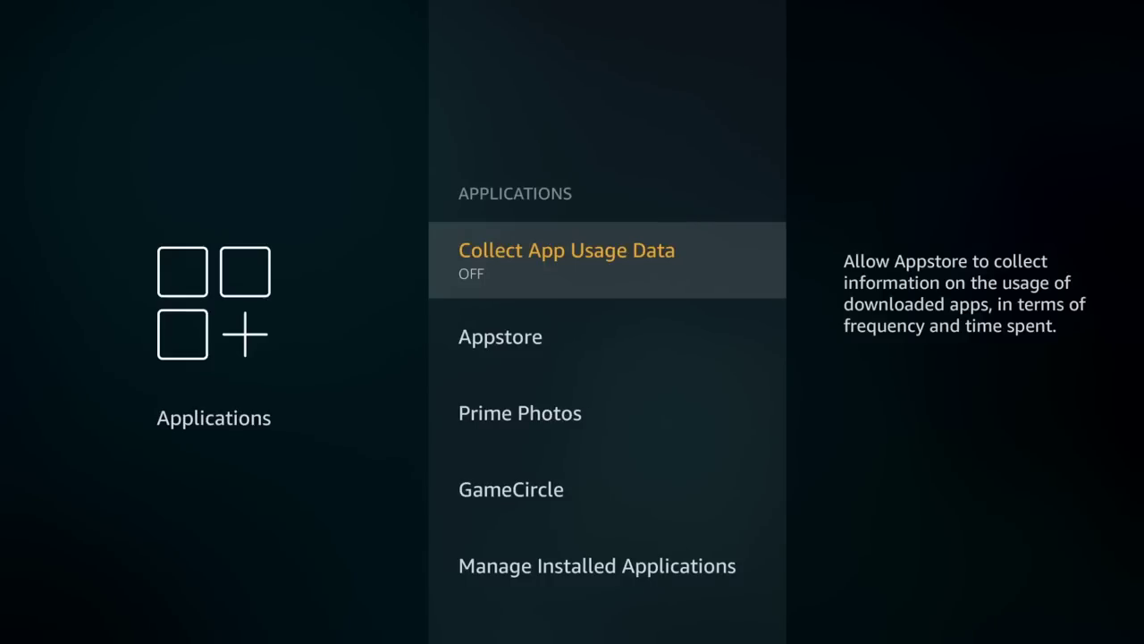
{"action": "key", "text": "Down"}
{"action": "key", "text": "Down"}
{"action": "key", "text": "Down"}
{"action": "key", "text": "Down"}
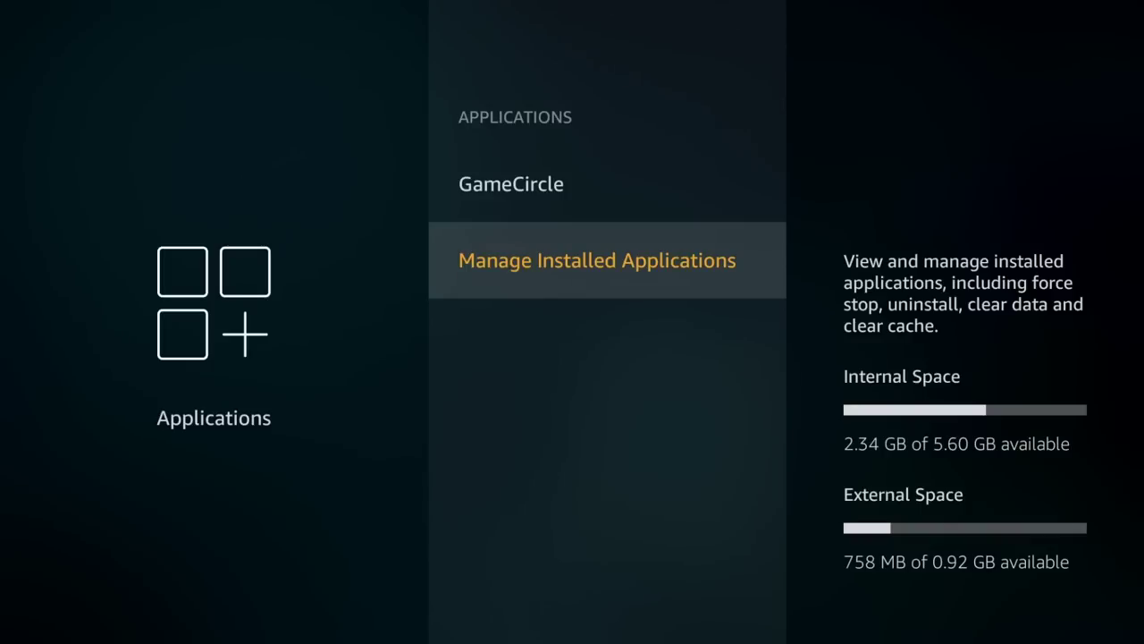
{"action": "key", "text": "Return"}
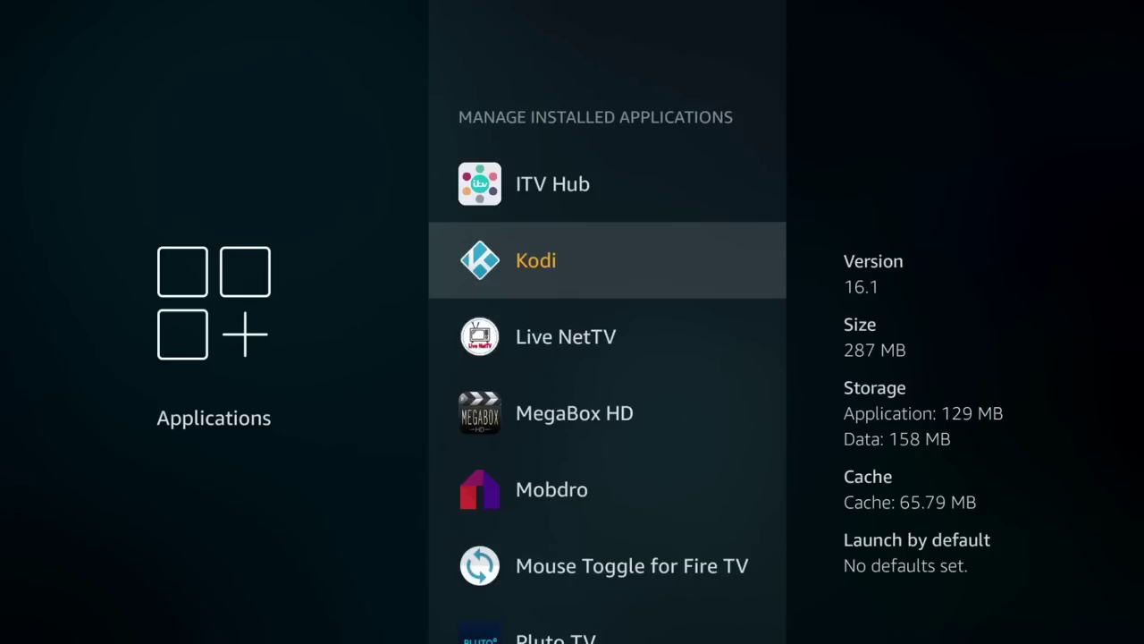
Examine Kodi's management options, including Force Stop, Uninstall, Clear data and Clear cache.
{"action": "key", "text": "Return"}
{"action": "key", "text": "Down"}
{"action": "key", "text": "Down"}
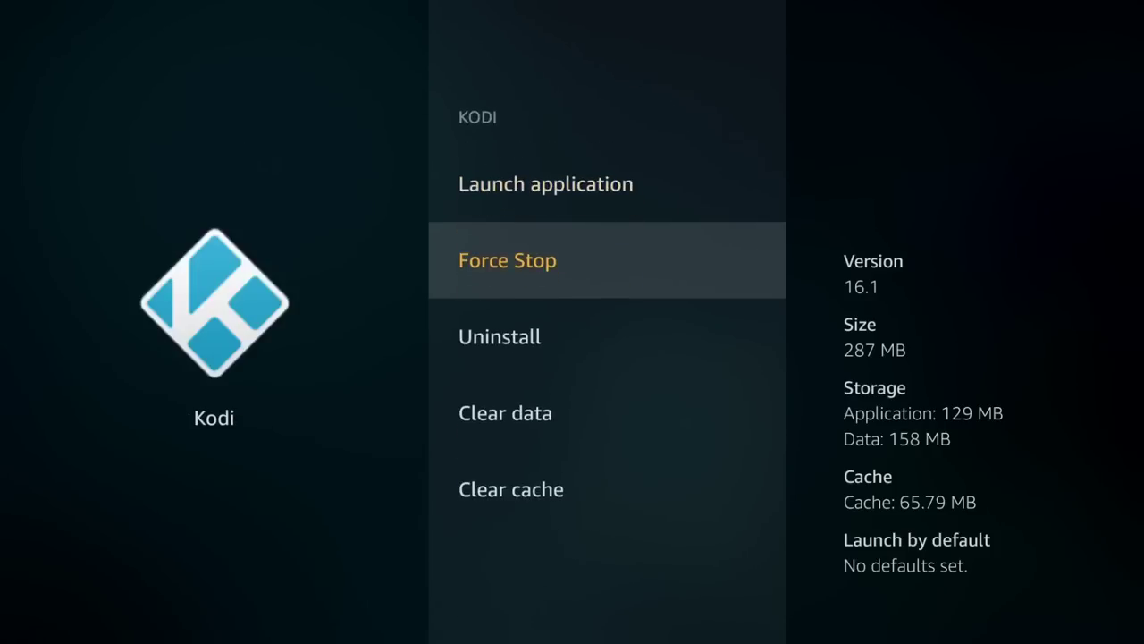
{"action": "key", "text": "Down"}
{"action": "key", "text": "Down"}
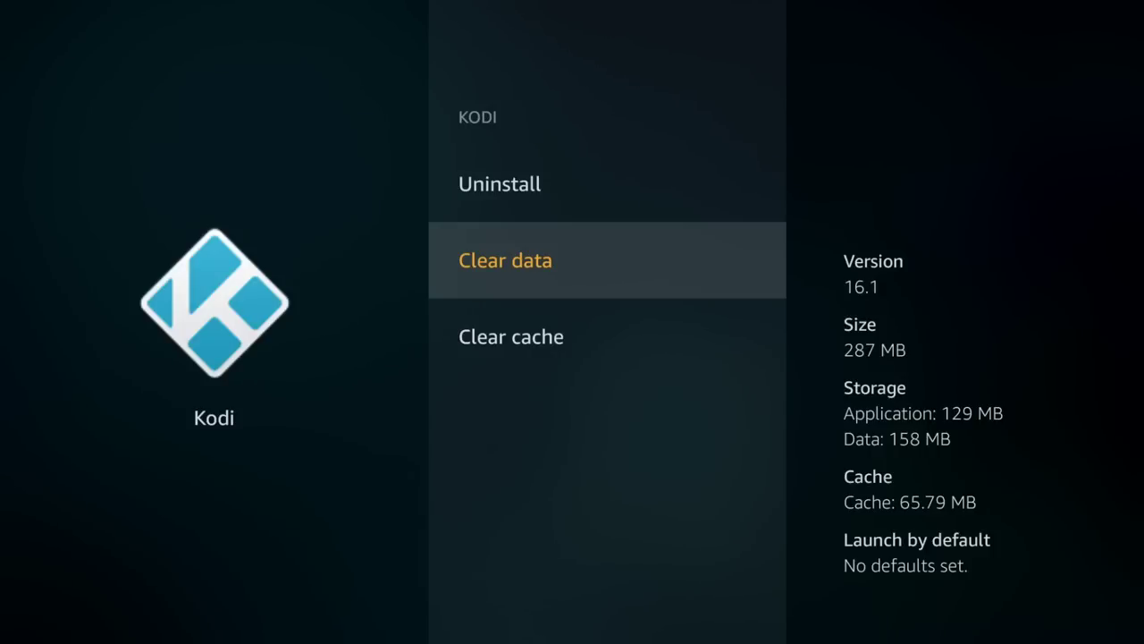
{"action": "key", "text": "Down"}
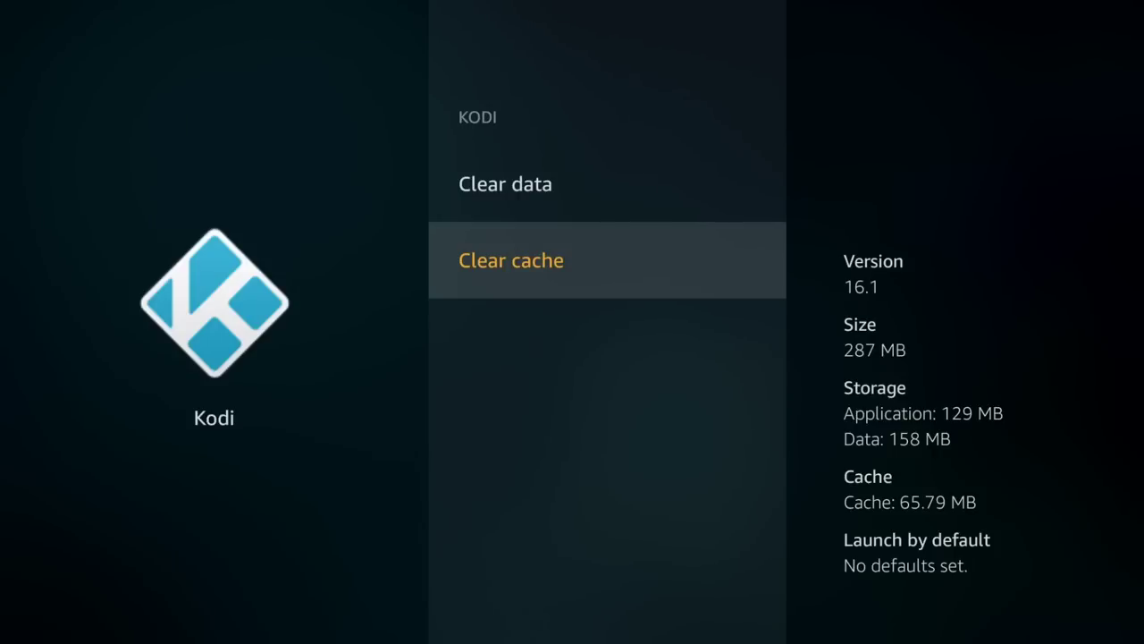
{"action": "key", "text": "Escape"}
Open the Developer Options in the Device settings.
{"action": "key", "text": "Right"}
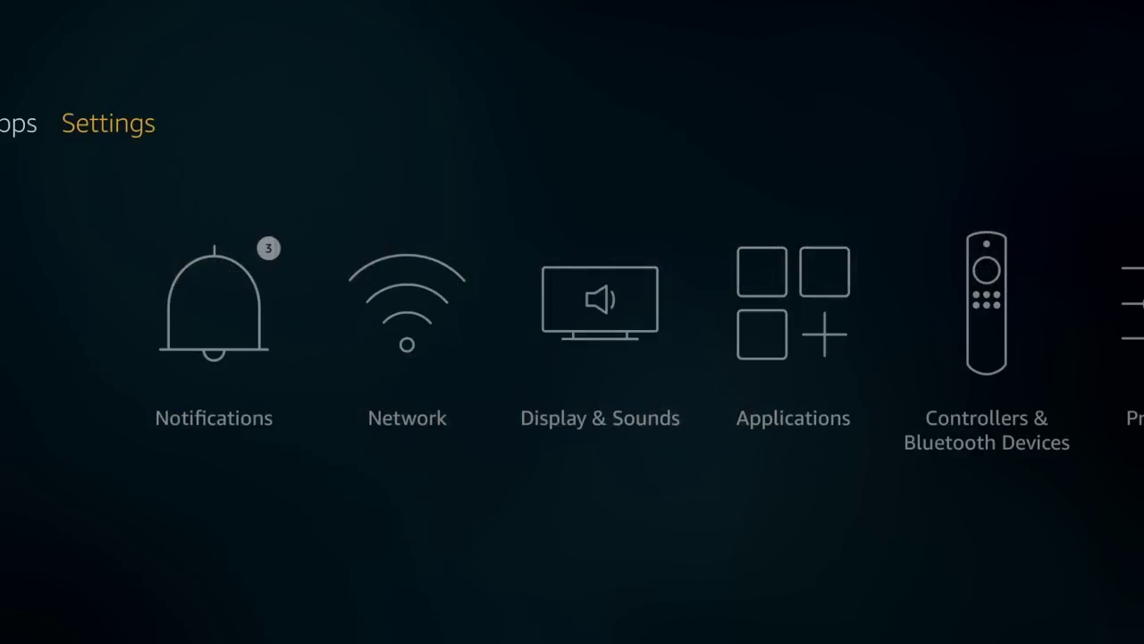
{"action": "key", "text": "Down"}
{"action": "key", "text": "Right"}
{"action": "key", "text": "Right"}
{"action": "key", "text": "Right"}
{"action": "key", "text": "Right"}
{"action": "key", "text": "Right"}
{"action": "key", "text": "Right"}
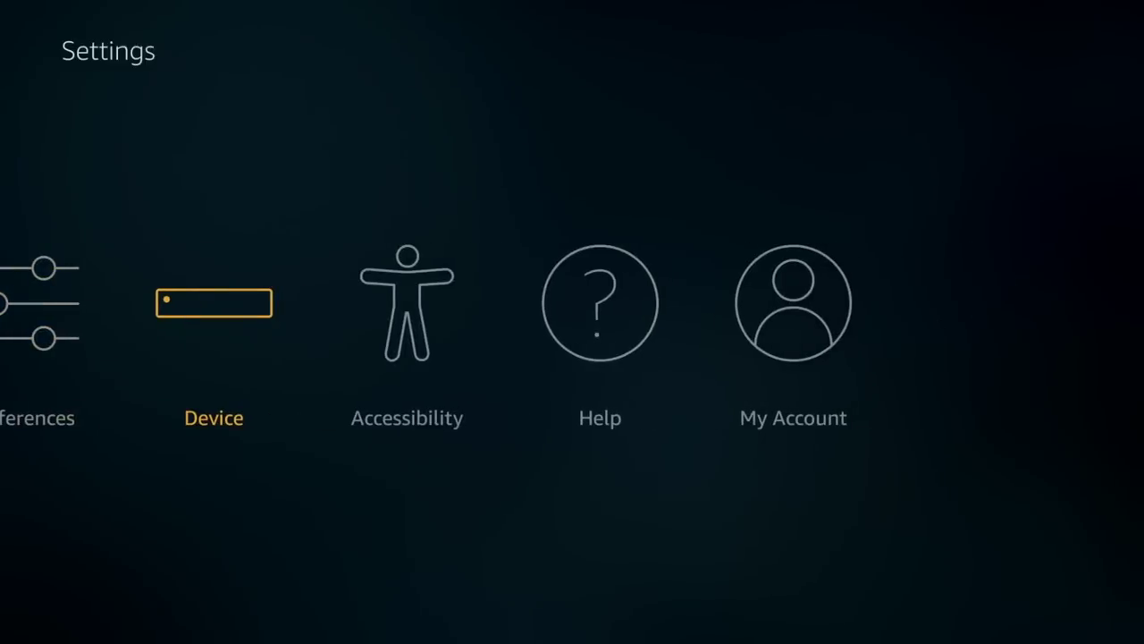
{"action": "key", "text": "Return"}
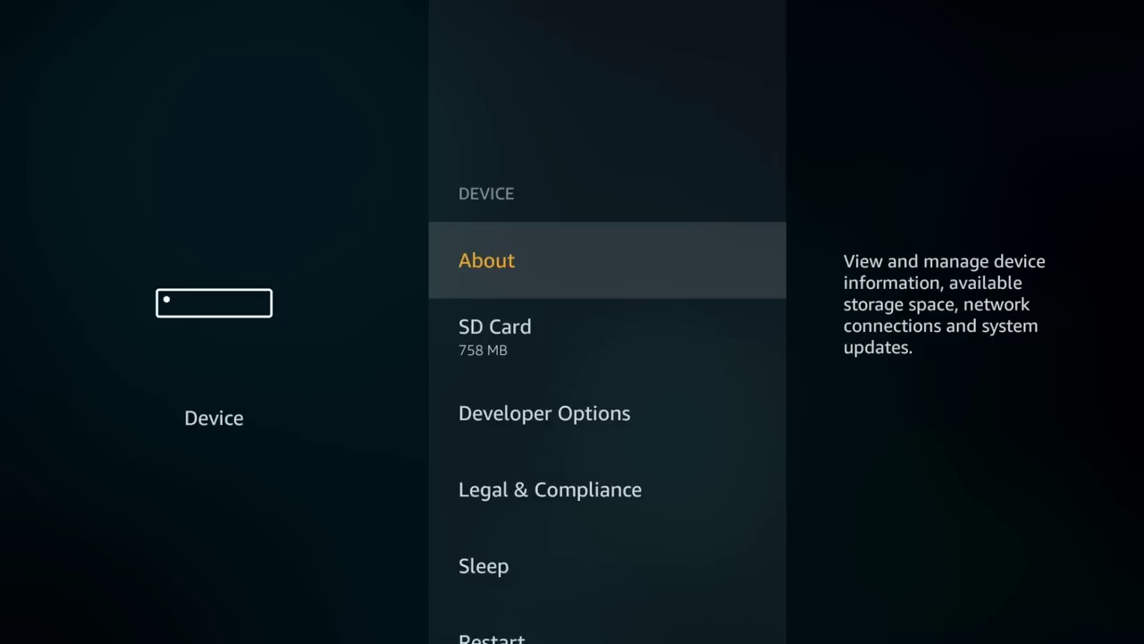
{"action": "key", "text": "Down"}
{"action": "key", "text": "Down"}
{"action": "key", "text": "Return"}
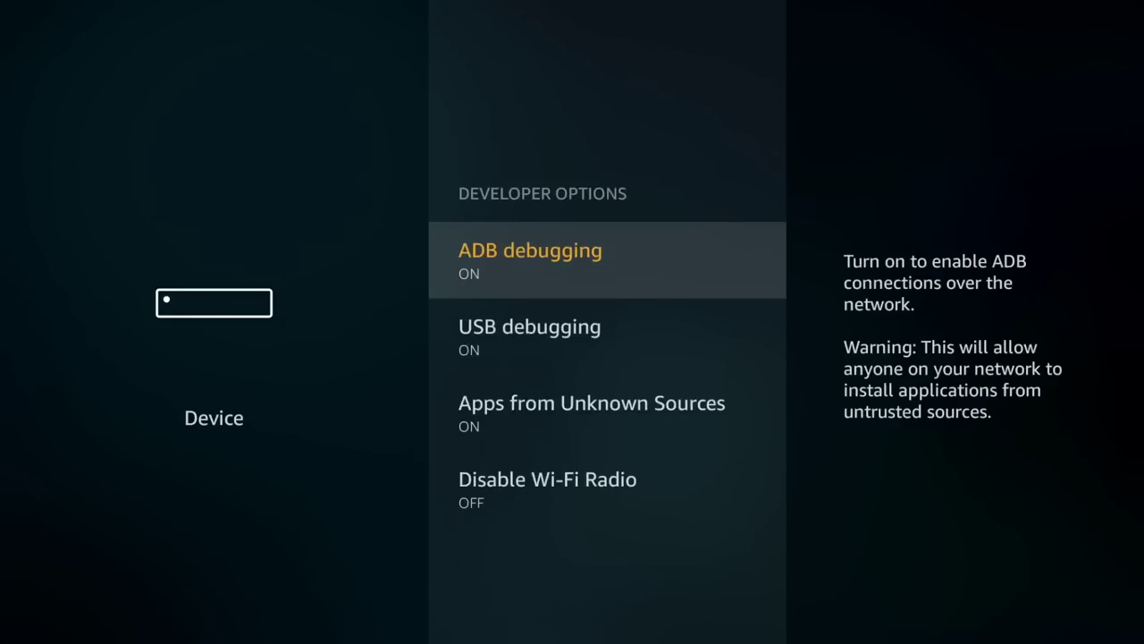
Review the ADB debugging, USB debugging and Apps from Unknown Sources entries in the Developer Options.
{"action": "key", "text": "Down"}
{"action": "key", "text": "Down"}
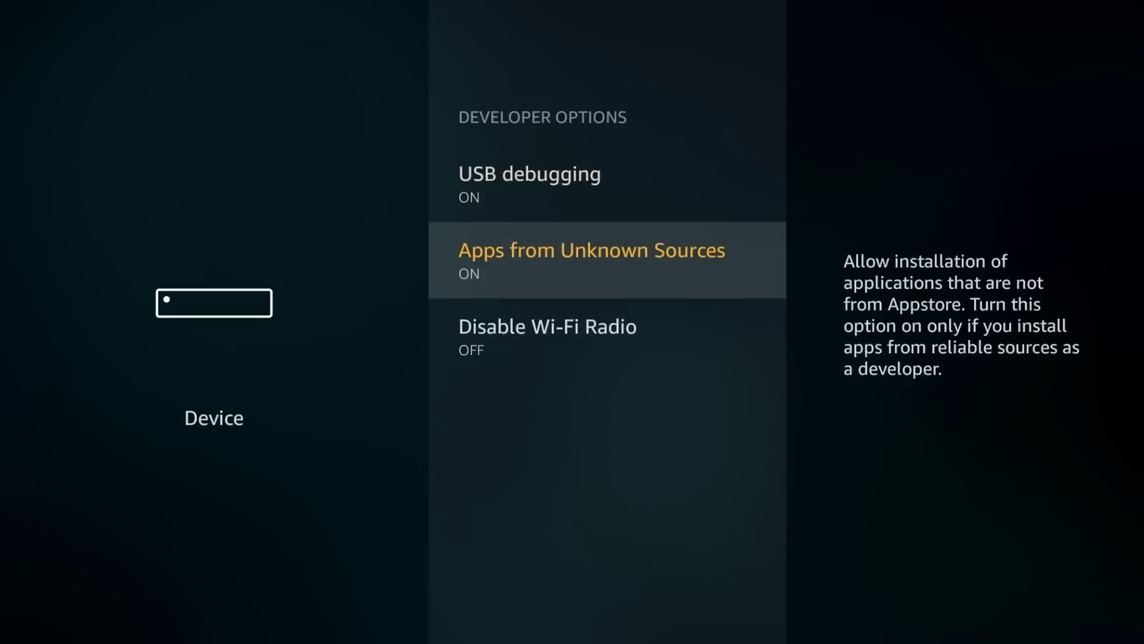
{"action": "key", "text": "Up"}
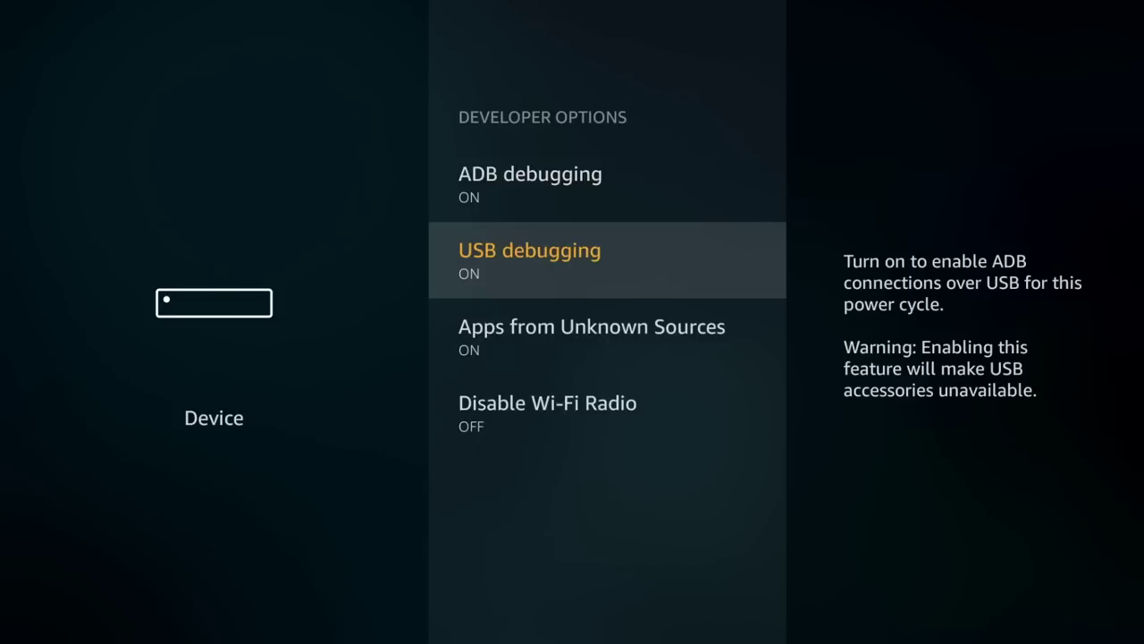
{"action": "key", "text": "Up"}
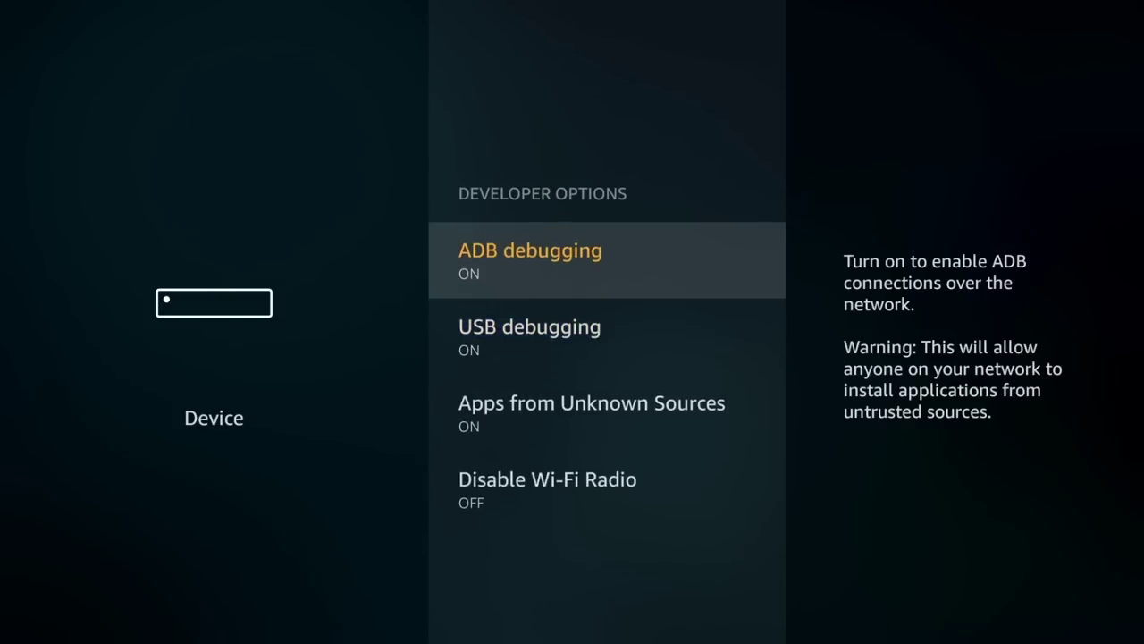
{"action": "key", "text": "Down"}
{"action": "key", "text": "Down"}
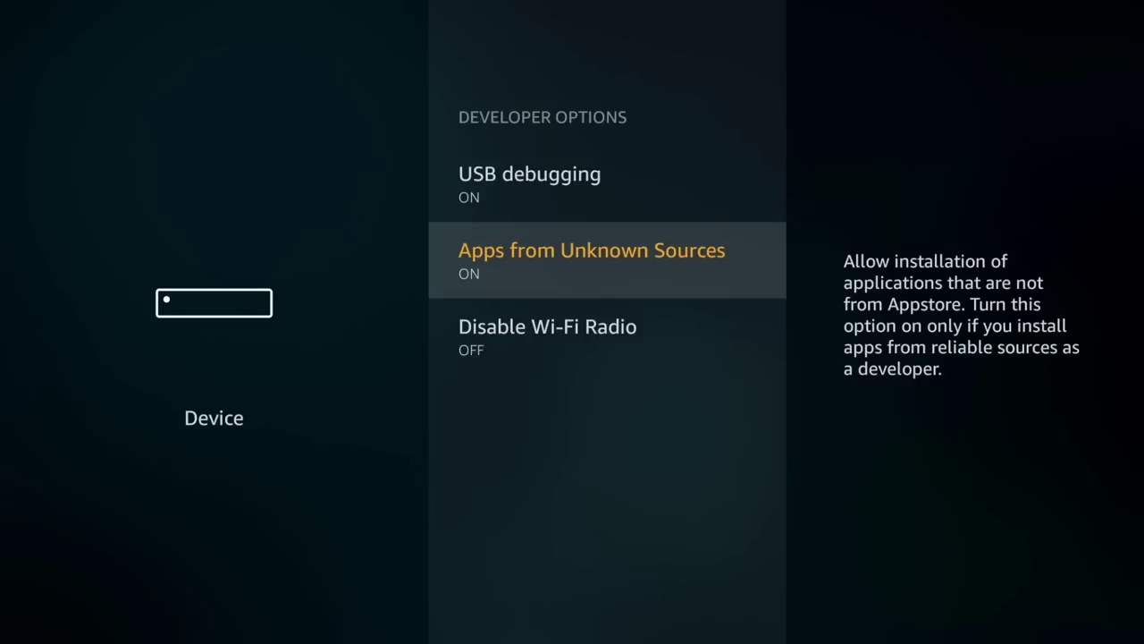
Return to the main Settings categories and look through Accessibility, Help and My Account.
{"action": "key", "text": "Escape"}
{"action": "key", "text": "Escape"}
{"action": "key", "text": "Right"}
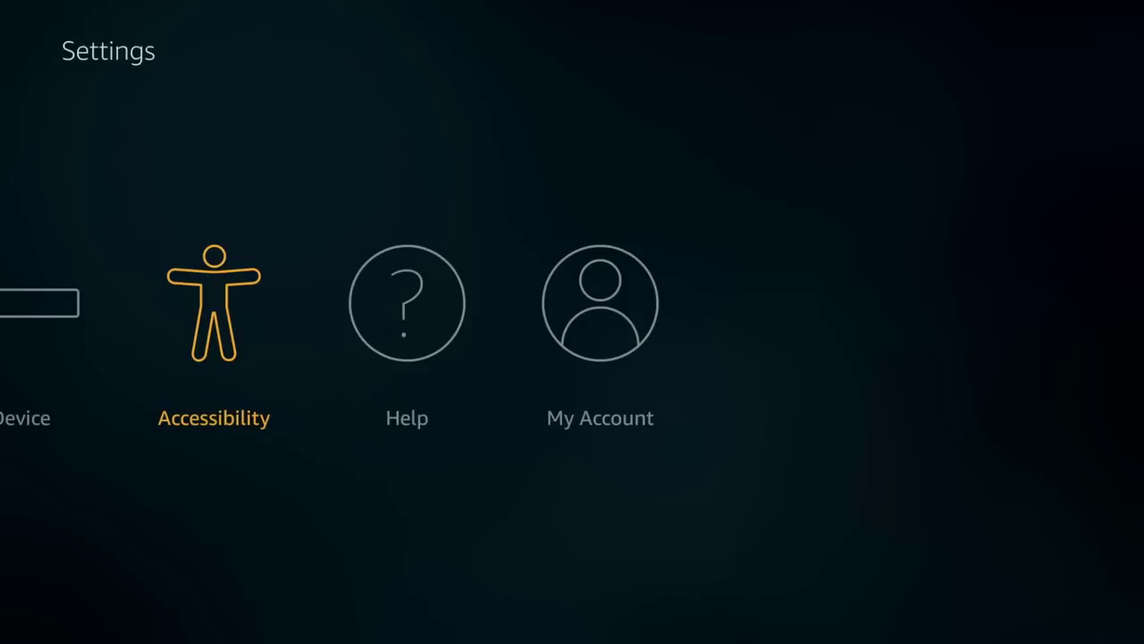
{"action": "key", "text": "Right"}
{"action": "key", "text": "Right"}
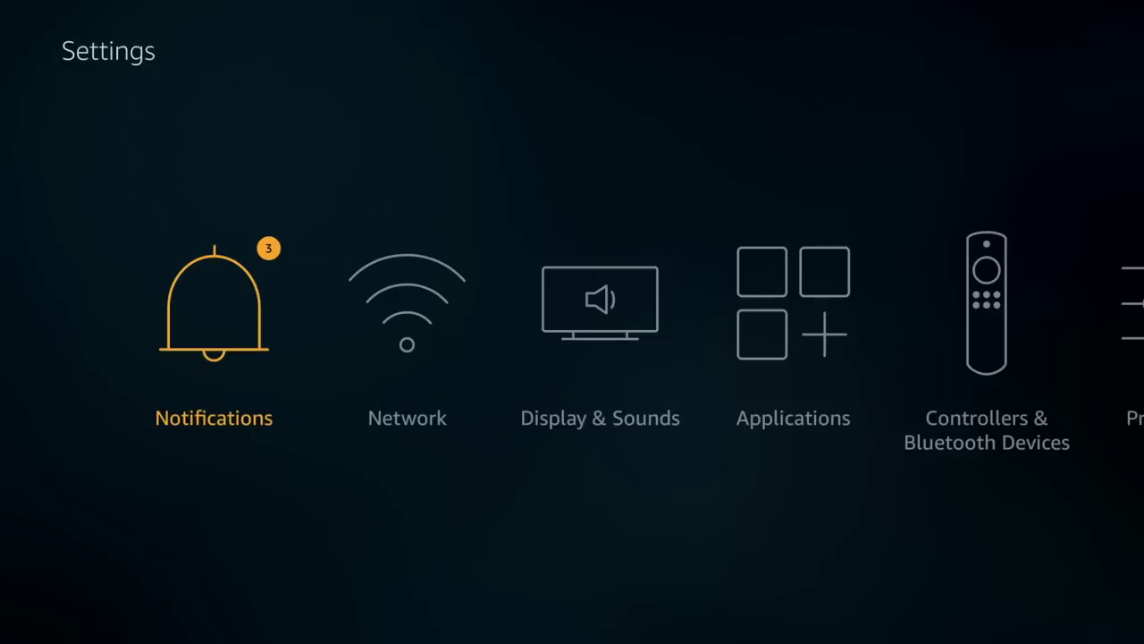
Leave the settings and open the Fire TV search.
{"action": "key", "text": "Up"}
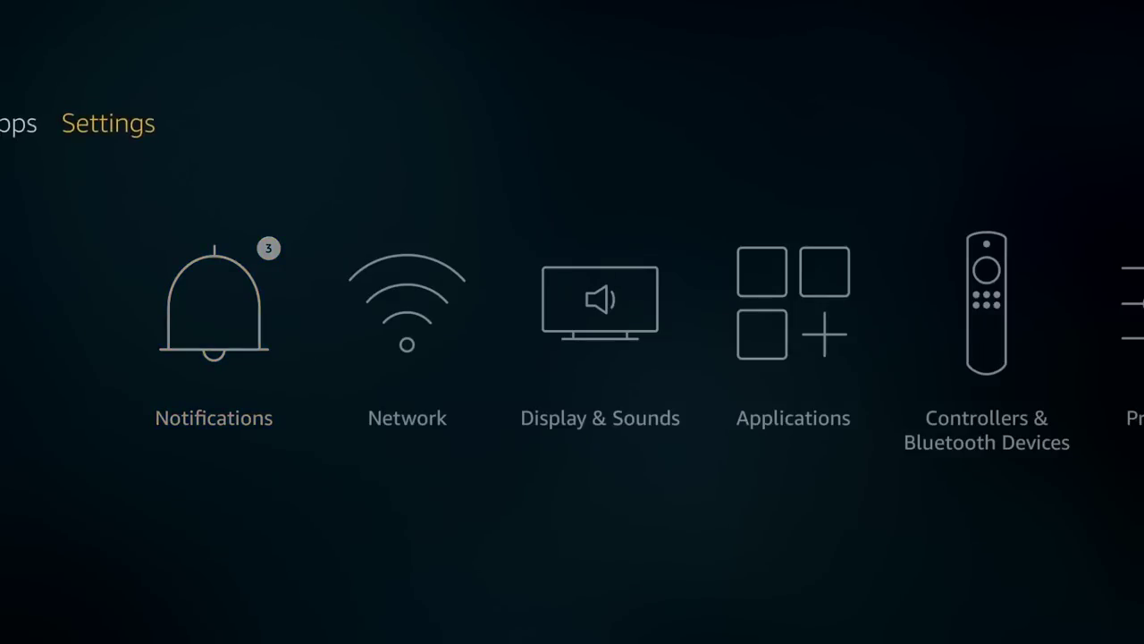
{"action": "key", "text": "Left"}
{"action": "key", "text": "Left"}
{"action": "key", "text": "Left"}
{"action": "key", "text": "Left"}
{"action": "key", "text": "Left"}
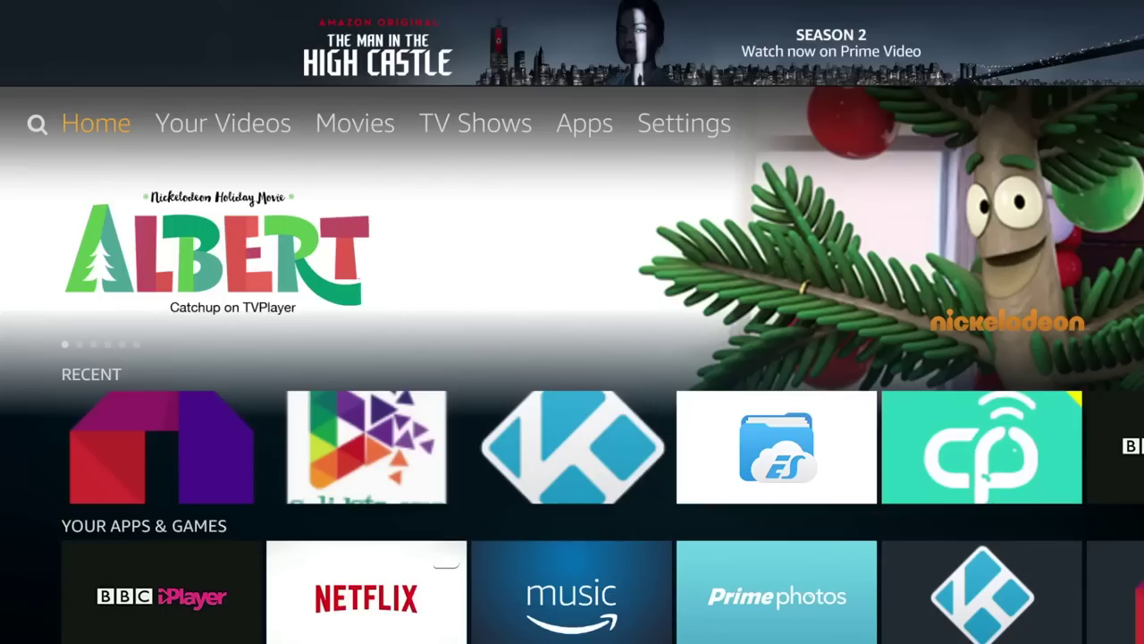
{"action": "key", "text": "Left"}
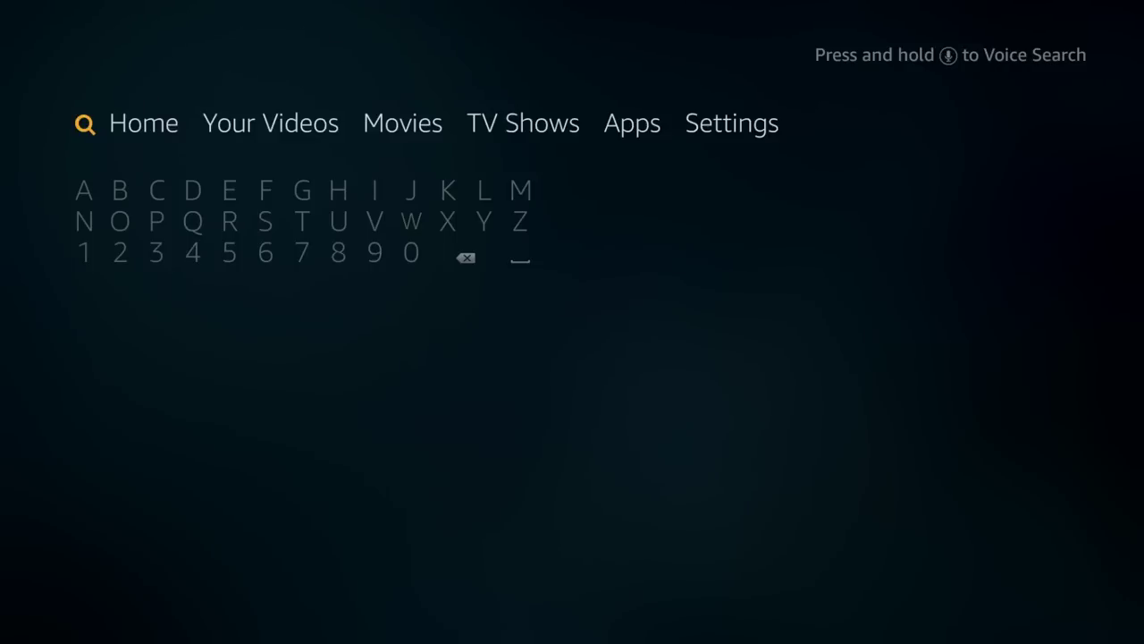
Search for "Es File" and open the ES File Explorer app.
{"action": "key", "text": "Down"}
{"action": "key", "text": "Right"}
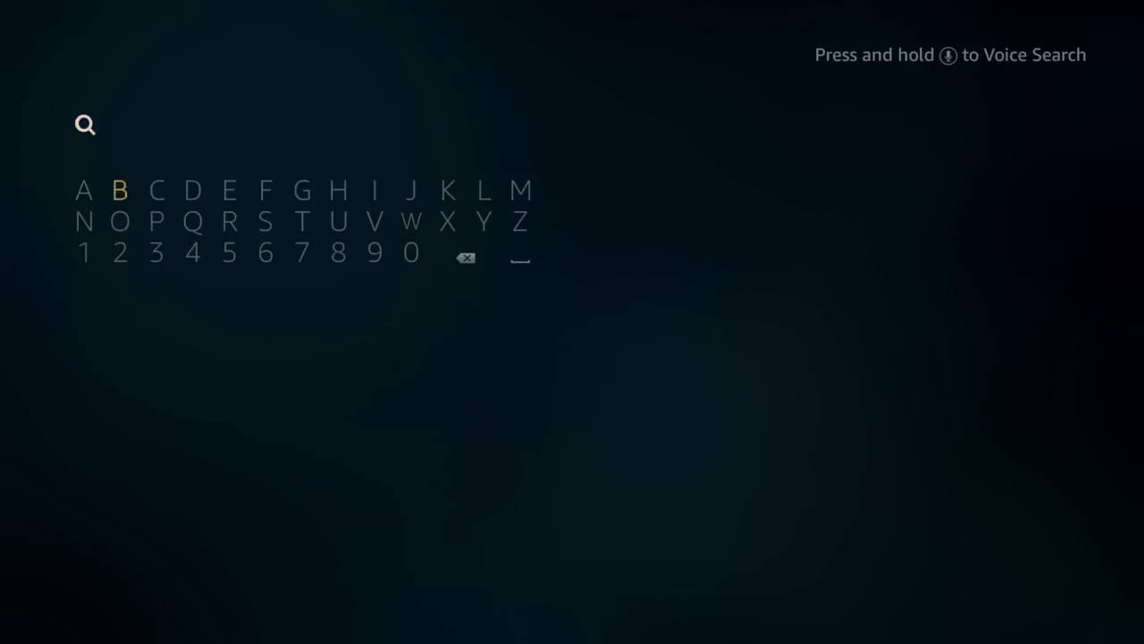
{"action": "key", "text": "Right"}
{"action": "key", "text": "Right"}
{"action": "key", "text": "Right"}
{"action": "key", "text": "Left"}
{"action": "key", "text": "Down"}
{"action": "key", "text": "Up"}
{"action": "key", "text": "Down"}
{"action": "key", "text": "Down"}
{"action": "key", "text": "Up"}
{"action": "key", "text": "Up"}
{"action": "key", "text": "Left"}
{"action": "key", "text": "Down"}
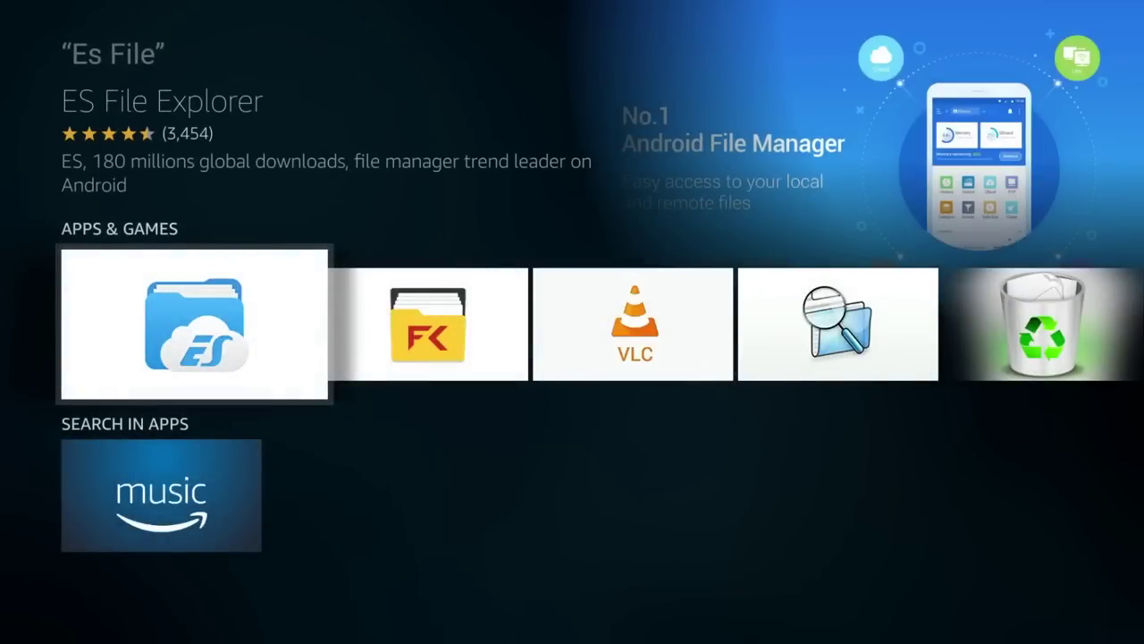
{"action": "key", "text": "Return"}
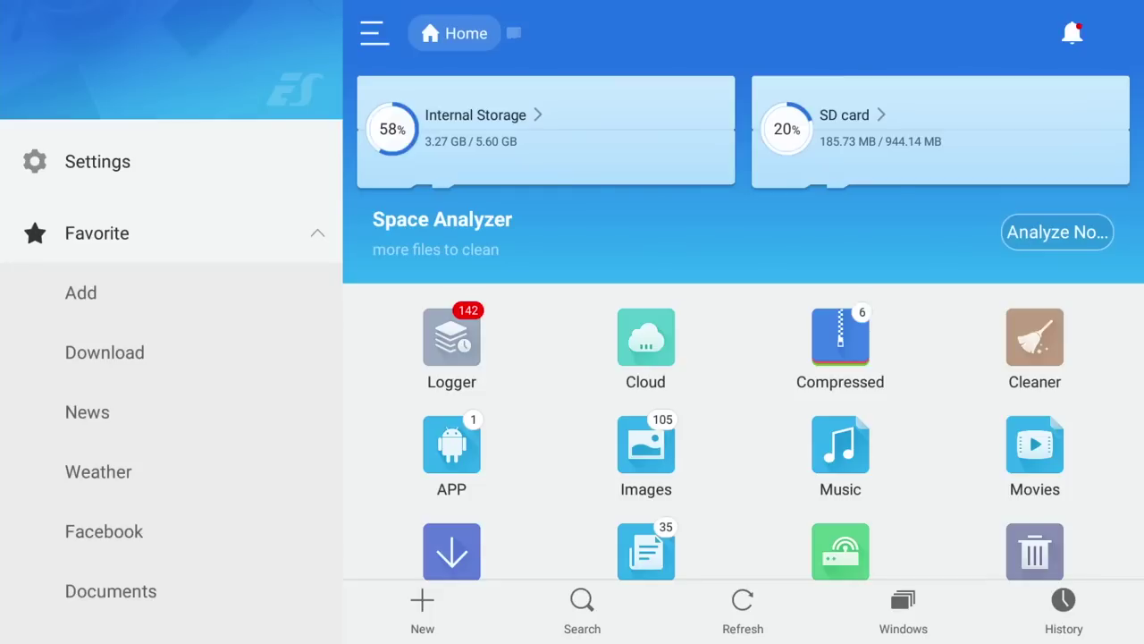
Start adding a new favorite in ES File Explorer.
{"action": "key", "text": "Down"}
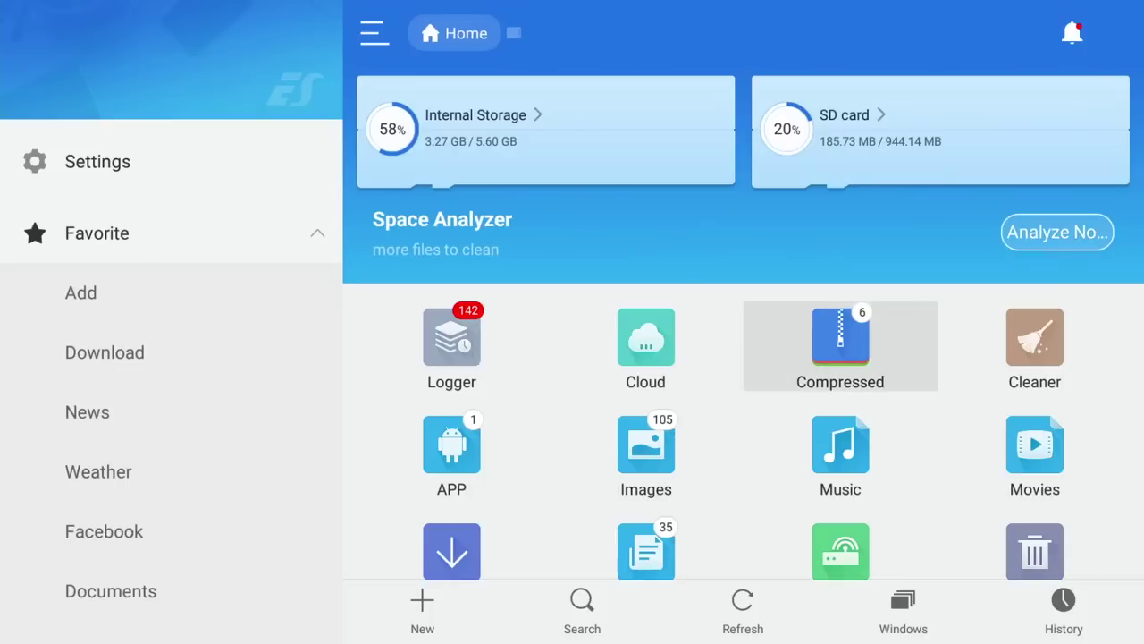
{"action": "key", "text": "Left"}
{"action": "key", "text": "Left"}
{"action": "key", "text": "Left"}
{"action": "key", "text": "Up"}
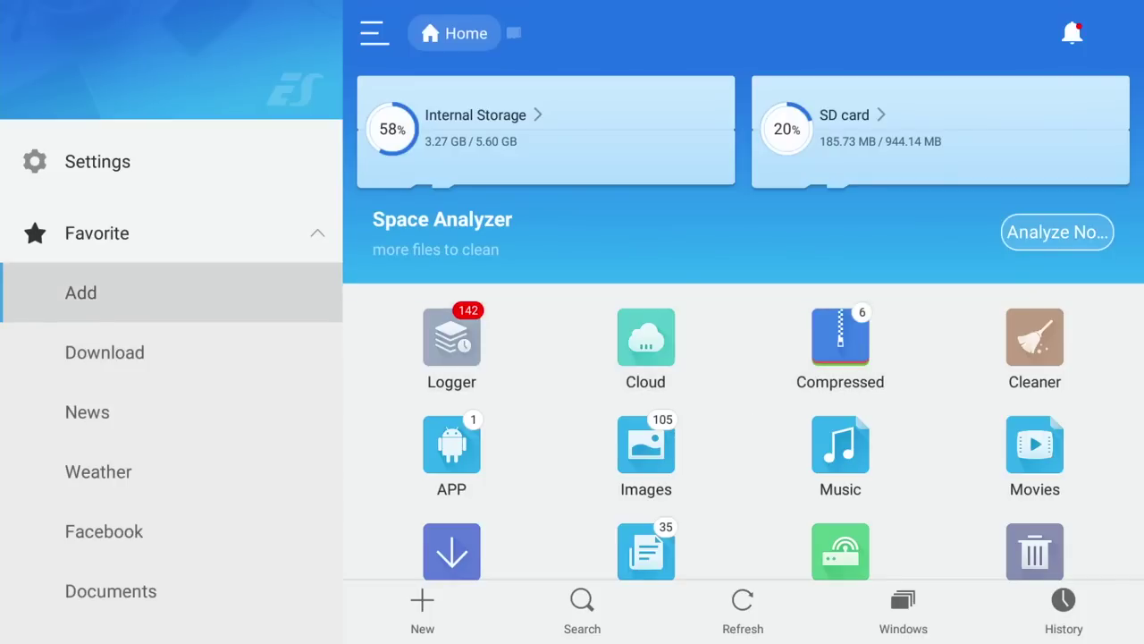
{"action": "key", "text": "Up"}
{"action": "key", "text": "Up"}
{"action": "key", "text": "Down"}
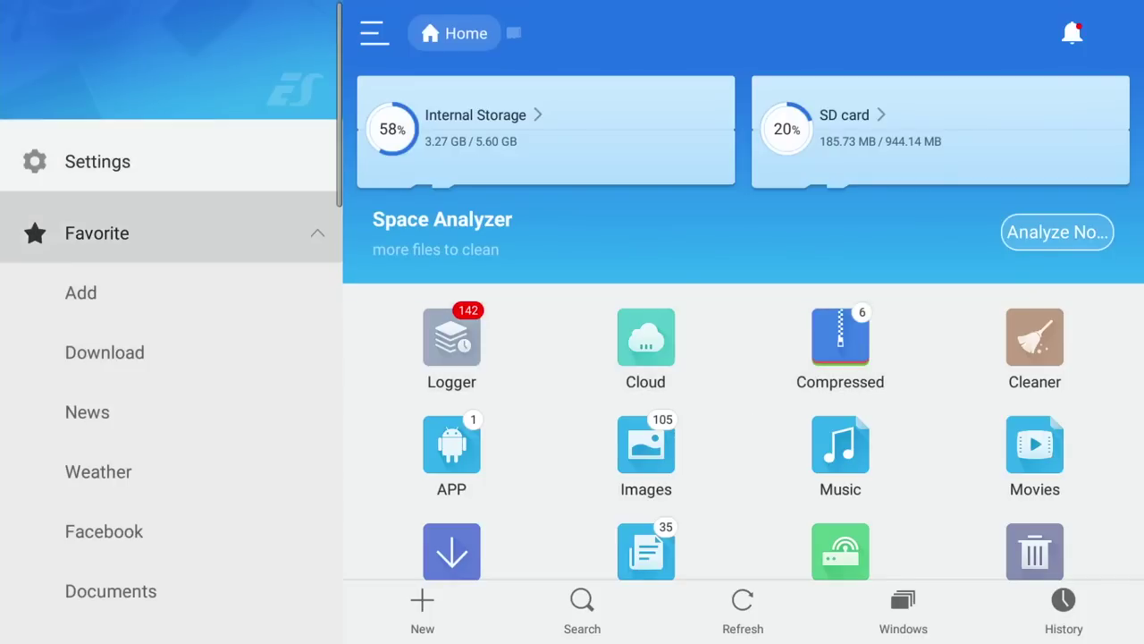
{"action": "key", "text": "Down"}
{"action": "key", "text": "Return"}
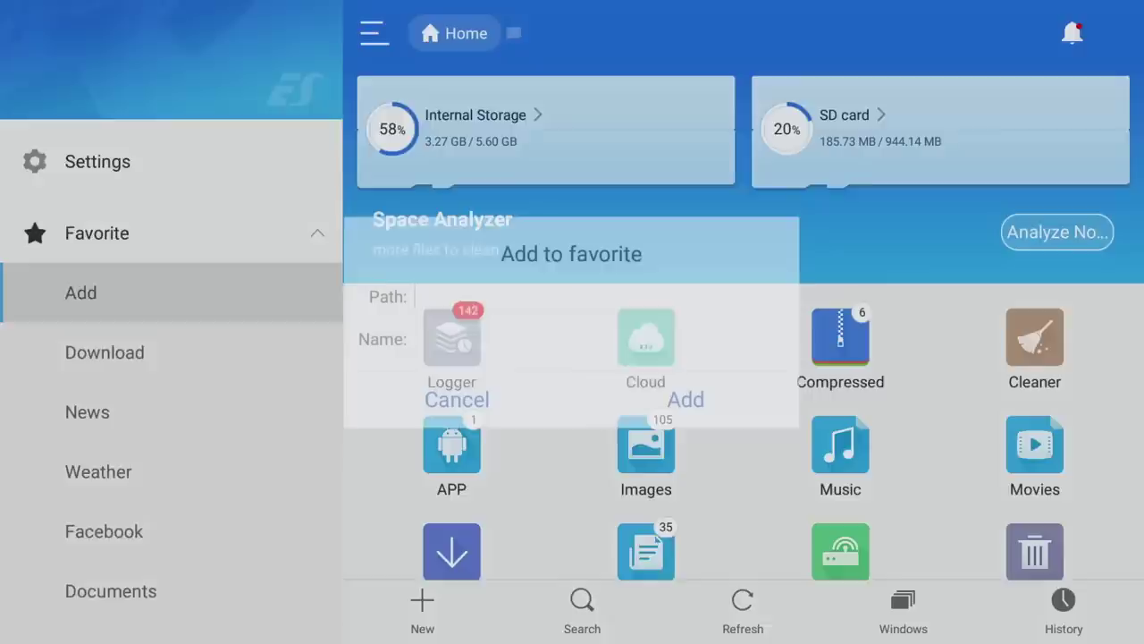
Enter "http" as the beginning of the new favorite's path.
{"action": "key", "text": "Return"}
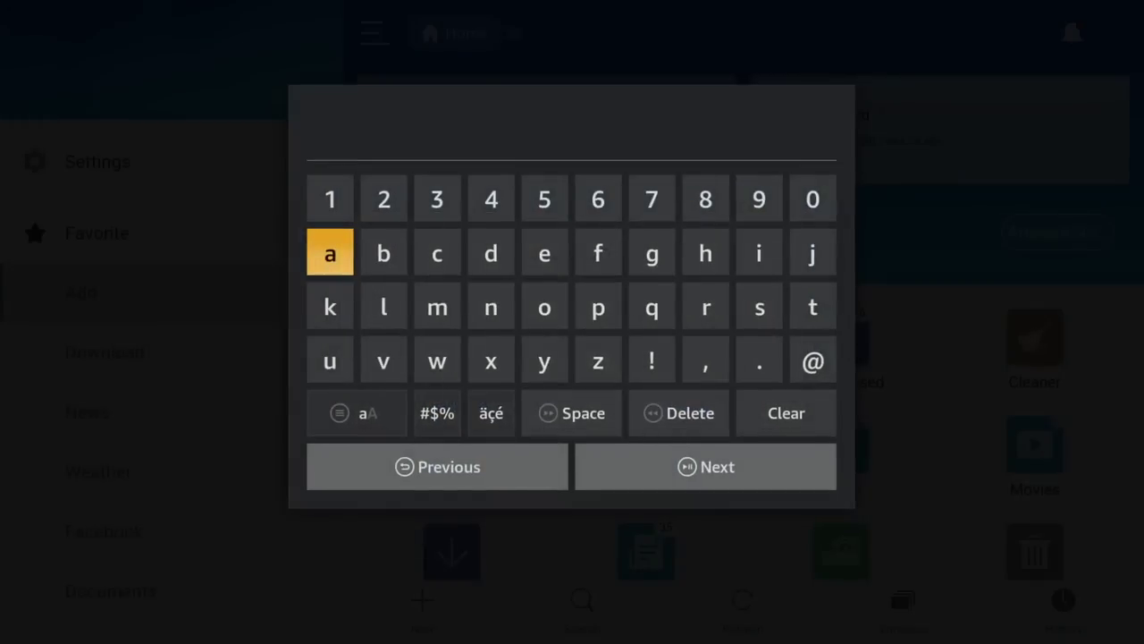
{"action": "key", "text": "Right"}
{"action": "key", "text": "Down"}
{"action": "key", "text": "Right"}
{"action": "key", "text": "Right"}
{"action": "key", "text": "Right"}
{"action": "key", "text": "Right"}
{"action": "key", "text": "Right"}
{"action": "key", "text": "Right"}
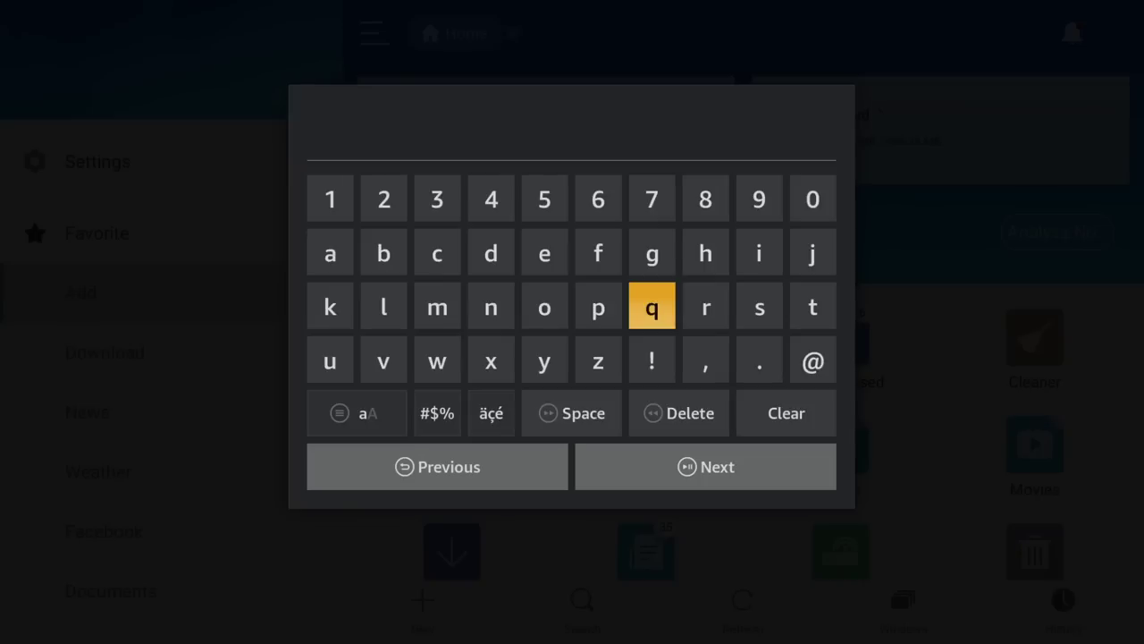
{"action": "key", "text": "Up"}
{"action": "key", "text": "Return"}
{"action": "key", "text": "Down"}
{"action": "key", "text": "Right"}
{"action": "key", "text": "Right"}
{"action": "key", "text": "Return"}
{"action": "key", "text": "Return"}
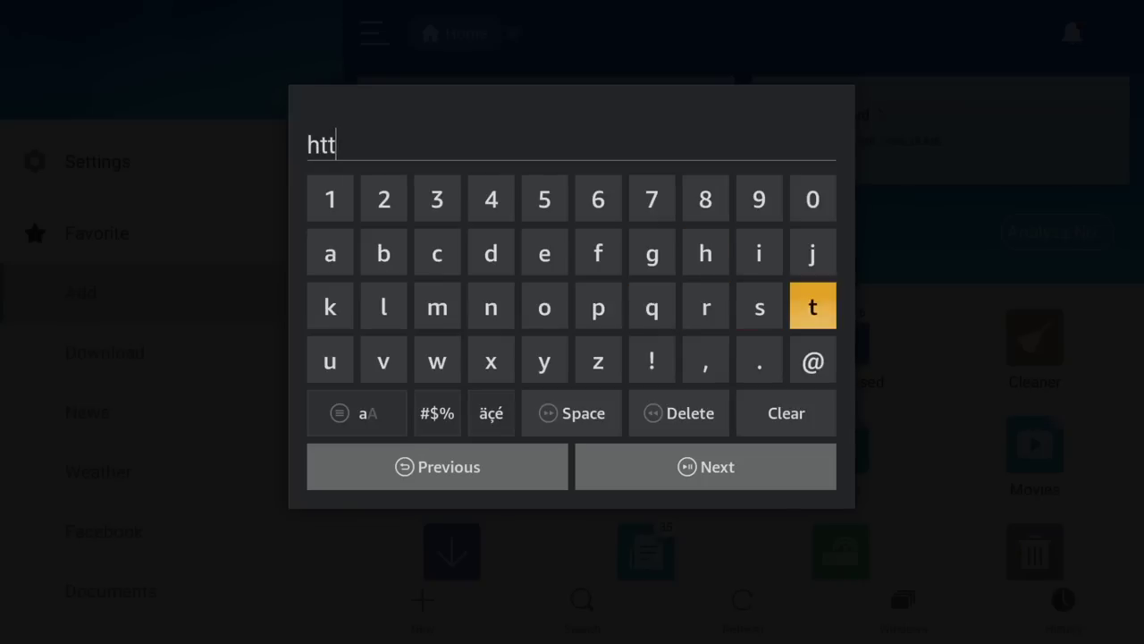
{"action": "key", "text": "Left"}
{"action": "key", "text": "Left"}
{"action": "key", "text": "Left"}
{"action": "key", "text": "Left"}
{"action": "key", "text": "Return"}
Append "://" to the favorite's path using the symbol characters.
{"action": "key", "text": "Down"}
{"action": "key", "text": "Down"}
{"action": "key", "text": "Left"}
{"action": "key", "text": "Left"}
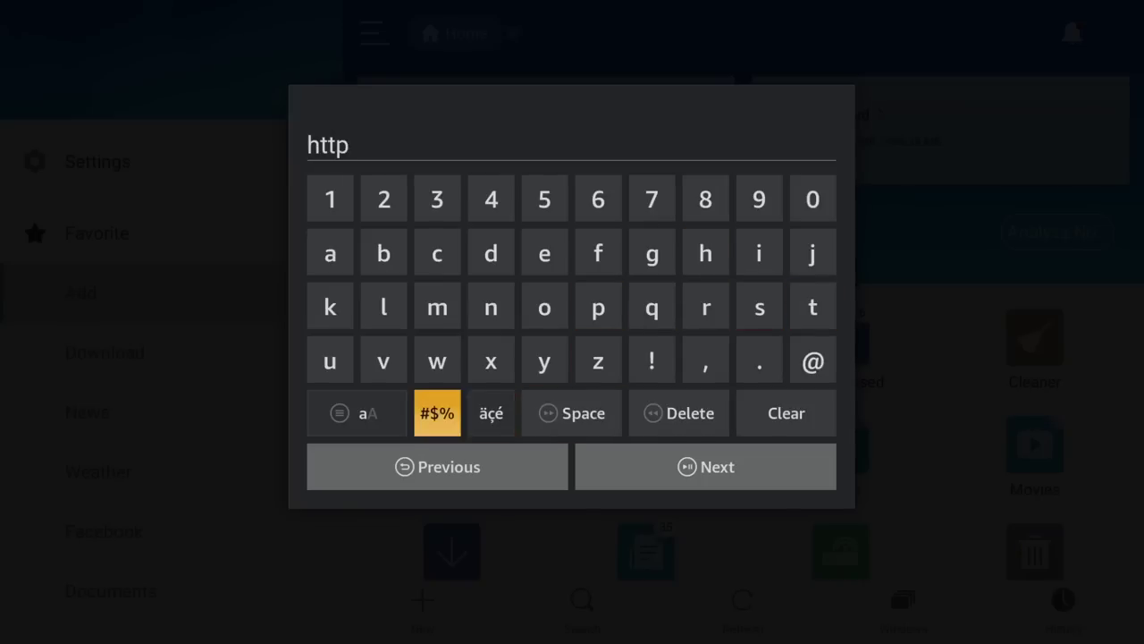
{"action": "key", "text": "Return"}
{"action": "key", "text": "Up"}
{"action": "key", "text": "Left"}
{"action": "key", "text": "Up"}
{"action": "key", "text": "Left"}
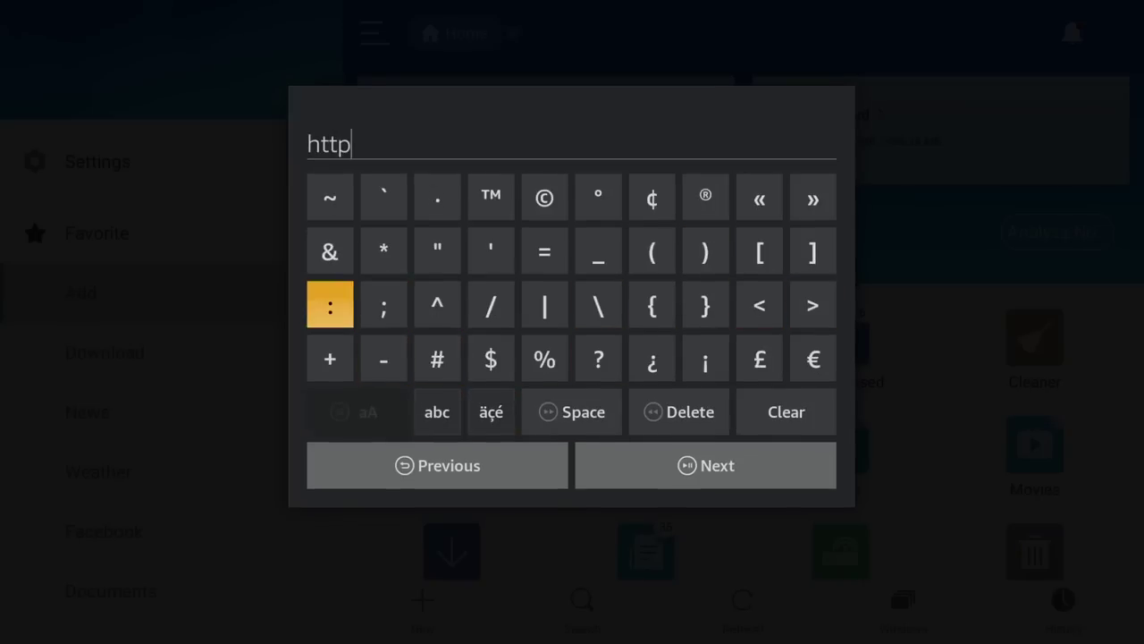
{"action": "key", "text": "Return"}
{"action": "key", "text": "Right"}
{"action": "key", "text": "Right"}
{"action": "key", "text": "Right"}
{"action": "key", "text": "Return"}
{"action": "key", "text": "Return"}
Switch back to letters and append "kodi" to the favorite's path.
{"action": "key", "text": "Down"}
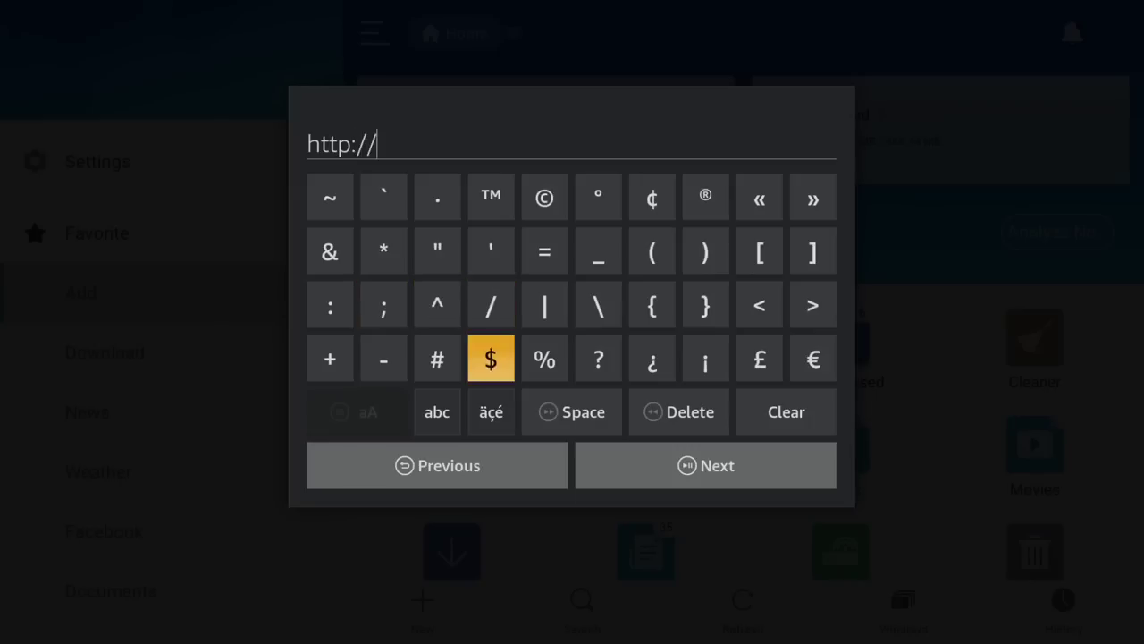
{"action": "key", "text": "Down"}
{"action": "key", "text": "Left"}
{"action": "key", "text": "Return"}
{"action": "key", "text": "Up"}
{"action": "key", "text": "Up"}
{"action": "key", "text": "Right"}
{"action": "key", "text": "Left"}
{"action": "key", "text": "Left"}
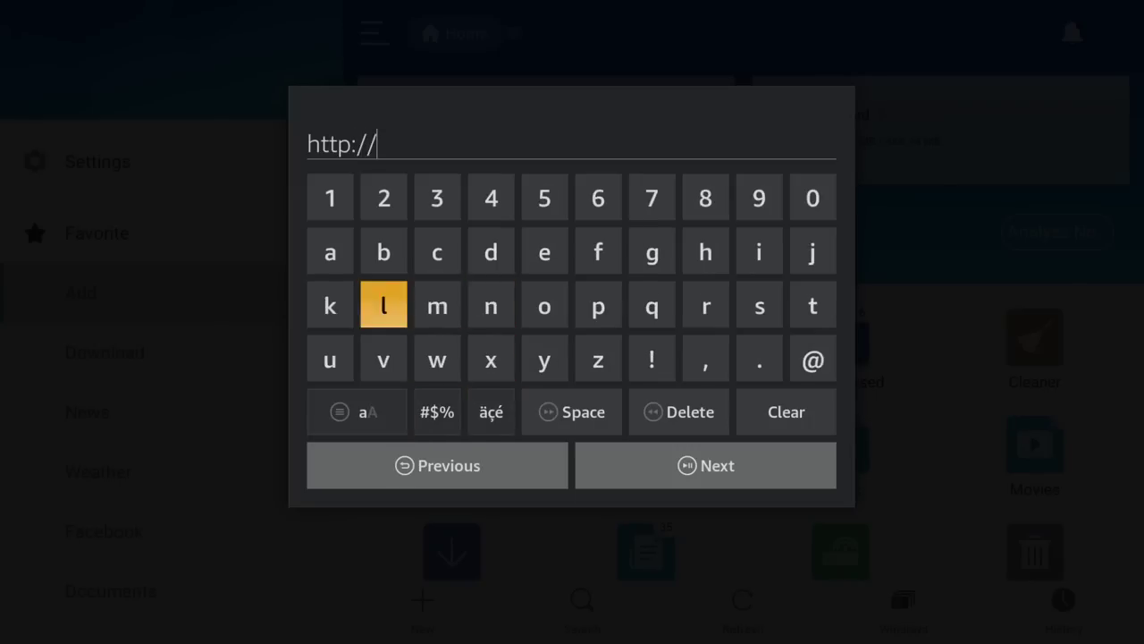
{"action": "key", "text": "Left"}
{"action": "key", "text": "Return"}
{"action": "key", "text": "Right"}
{"action": "key", "text": "Right"}
{"action": "key", "text": "Right"}
{"action": "key", "text": "Right"}
{"action": "key", "text": "Return"}
{"action": "key", "text": "Up"}
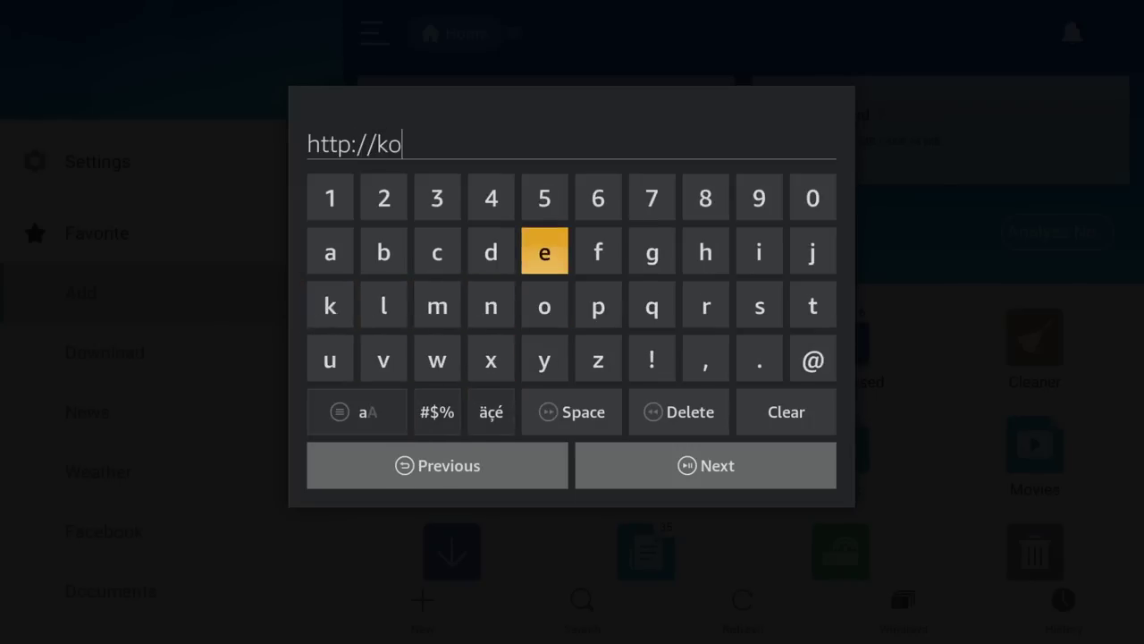
{"action": "key", "text": "Left"}
{"action": "key", "text": "Return"}
{"action": "key", "text": "Right"}
{"action": "key", "text": "Right"}
{"action": "key", "text": "Right"}
{"action": "key", "text": "Right"}
{"action": "key", "text": "Return"}
Append ".tv" to the favorite's path to complete the domain kodi.tv.
{"action": "key", "text": "Down"}
{"action": "key", "text": "Down"}
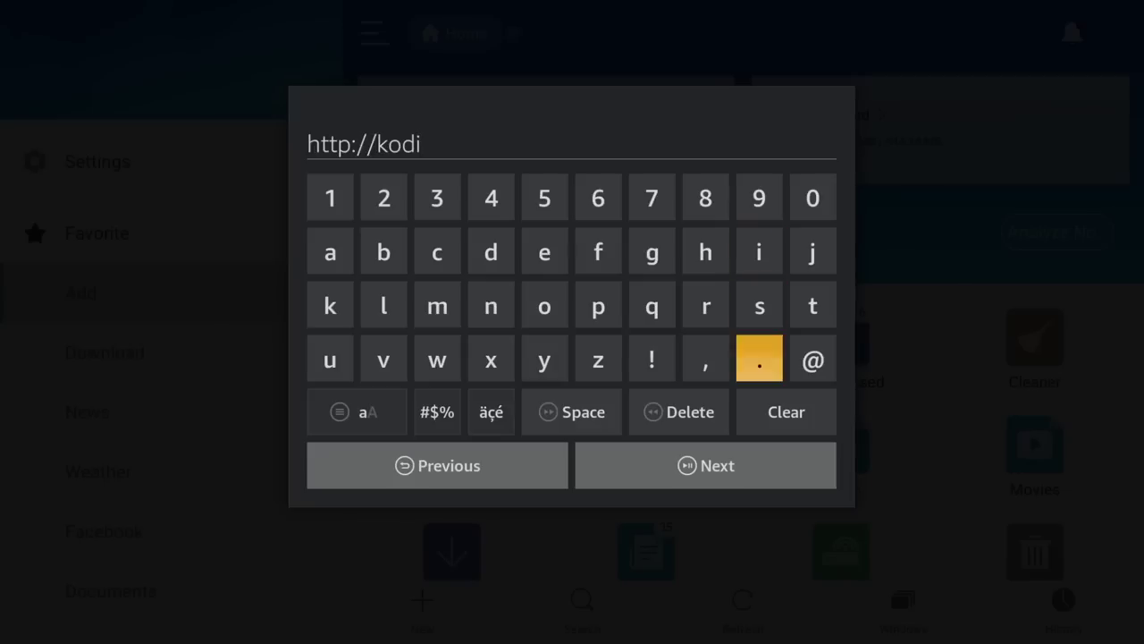
{"action": "key", "text": "Return"}
{"action": "key", "text": "Up"}
{"action": "key", "text": "Right"}
{"action": "key", "text": "Return"}
{"action": "key", "text": "Down"}
{"action": "key", "text": "Left"}
{"action": "key", "text": "Left"}
{"action": "key", "text": "Left"}
{"action": "key", "text": "Left"}
{"action": "key", "text": "Left"}
{"action": "key", "text": "Left"}
{"action": "key", "text": "Left"}
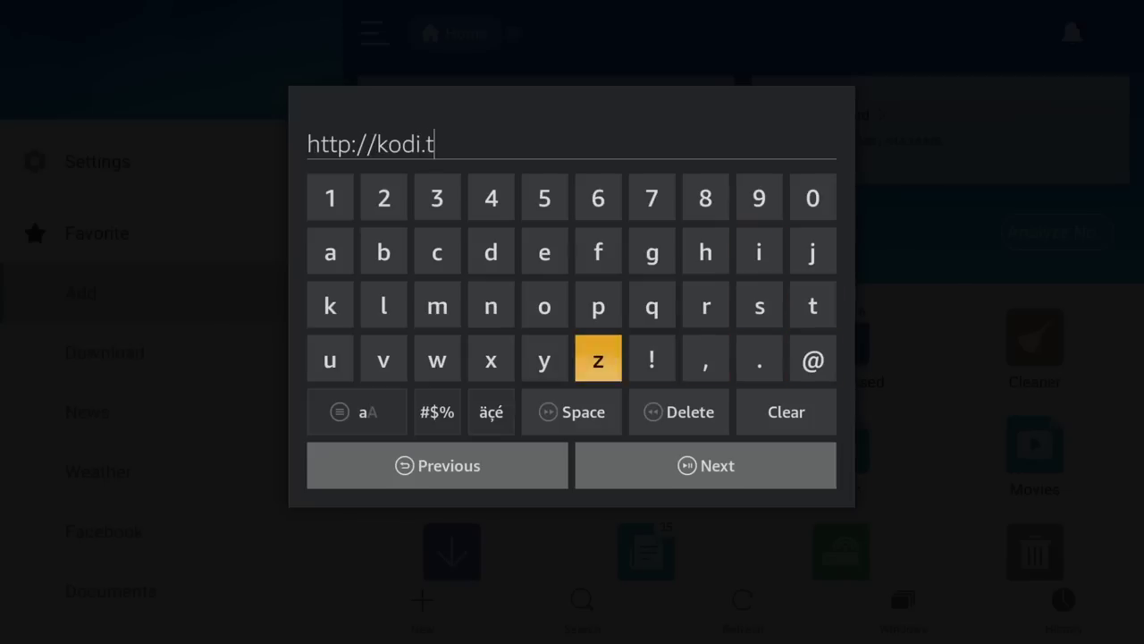
{"action": "key", "text": "Left"}
{"action": "key", "text": "Return"}
Append a forward slash after kodi.tv in the favorite's path.
{"action": "key", "text": "Right"}
{"action": "key", "text": "Right"}
{"action": "key", "text": "Right"}
{"action": "key", "text": "Right"}
{"action": "key", "text": "Right"}
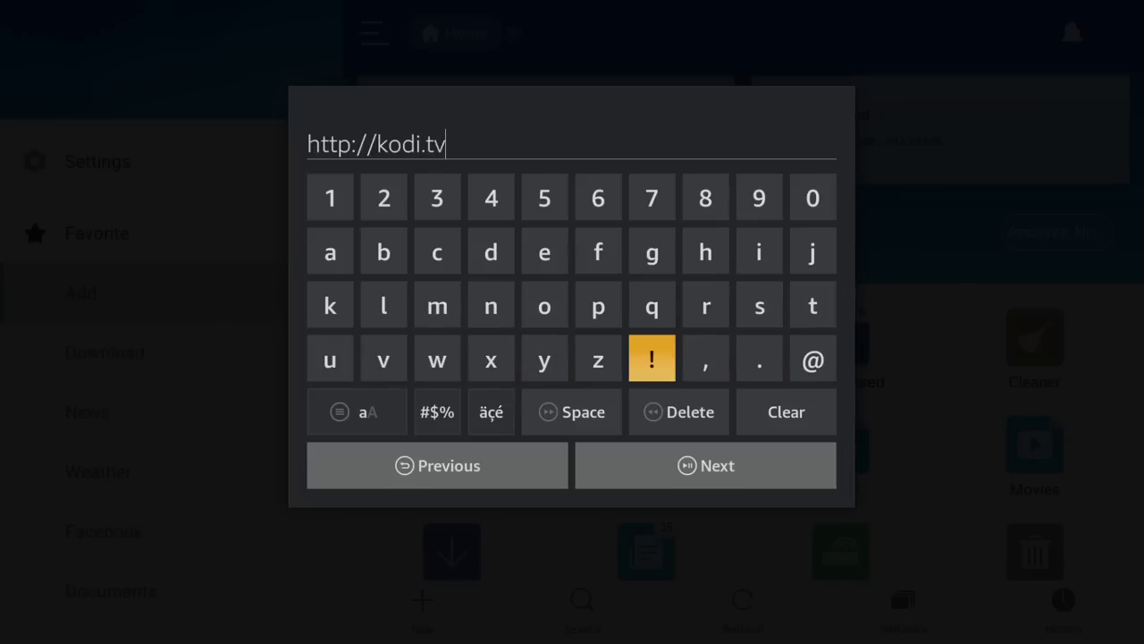
{"action": "key", "text": "Left"}
{"action": "key", "text": "Left"}
{"action": "key", "text": "Left"}
{"action": "key", "text": "Left"}
{"action": "key", "text": "Down"}
{"action": "key", "text": "Return"}
{"action": "key", "text": "Up"}
{"action": "key", "text": "Up"}
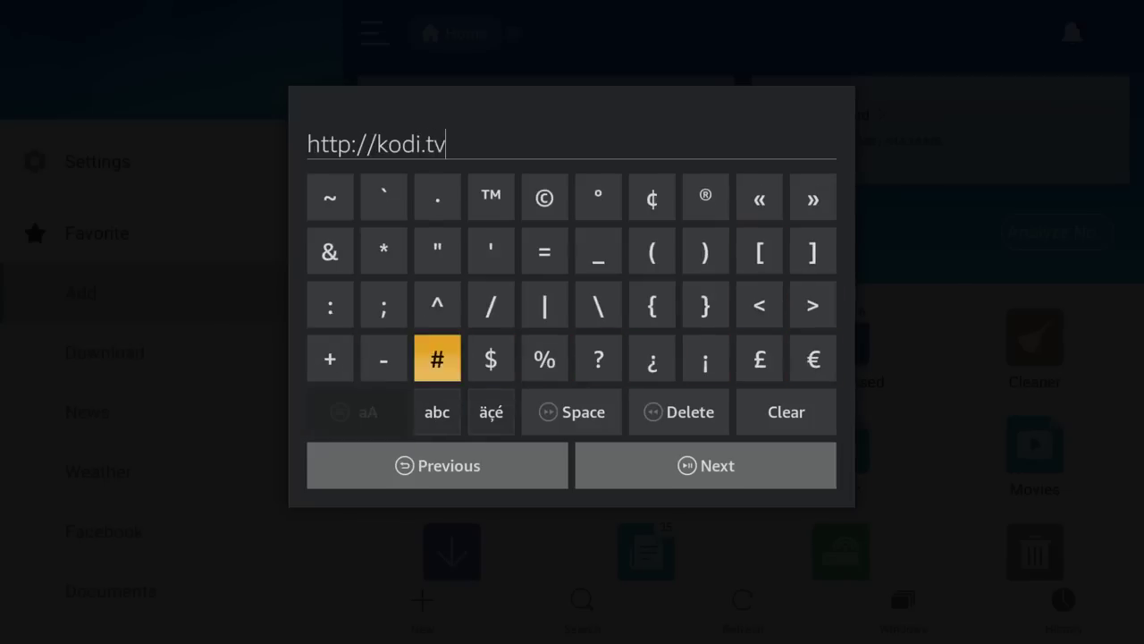
{"action": "key", "text": "Right"}
{"action": "key", "text": "Return"}
Switch back to letters and append "do" to the favorite's path after the slash.
{"action": "key", "text": "Down"}
{"action": "key", "text": "Left"}
{"action": "key", "text": "Down"}
{"action": "key", "text": "Return"}
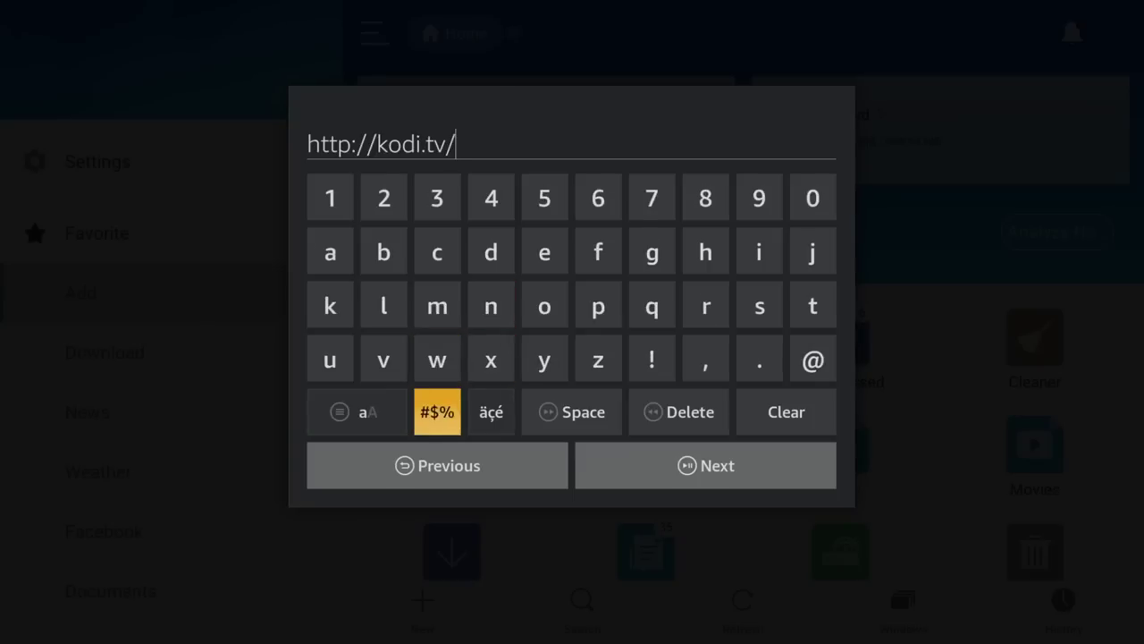
{"action": "key", "text": "Up"}
{"action": "key", "text": "Up"}
{"action": "key", "text": "Up"}
{"action": "key", "text": "Return"}
{"action": "key", "text": "Down"}
{"action": "key", "text": "Right"}
{"action": "key", "text": "Return"}
Append "wn" to the favorite's path so that it ends in "down".
{"action": "key", "text": "Right"}
{"action": "key", "text": "Right"}
{"action": "key", "text": "Right"}
{"action": "key", "text": "Right"}
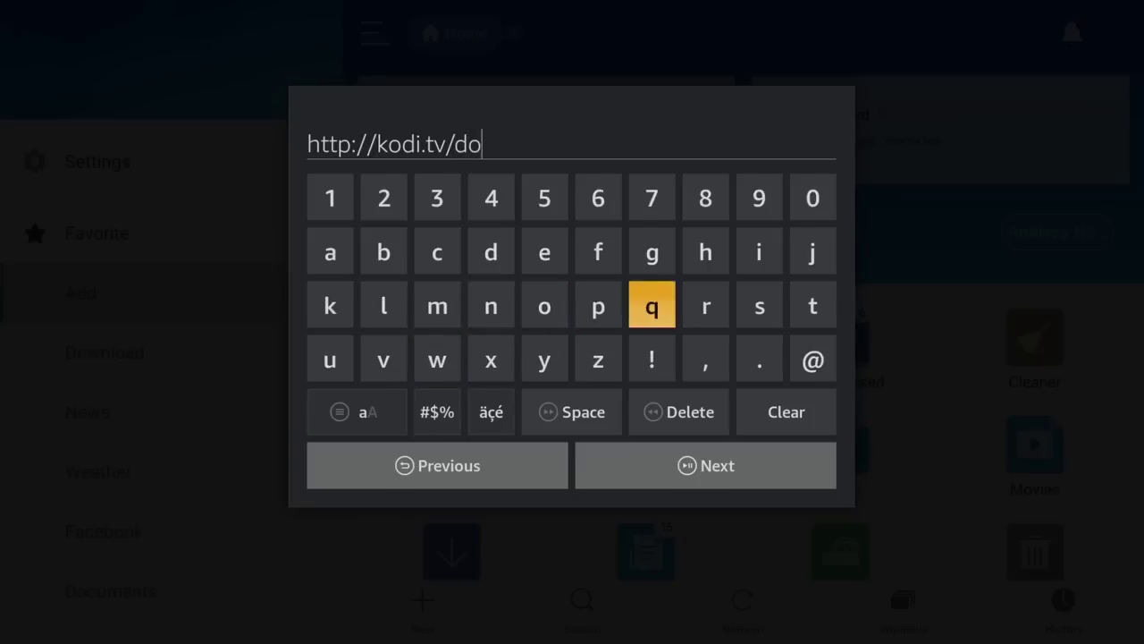
{"action": "key", "text": "Right"}
{"action": "key", "text": "Right"}
{"action": "key", "text": "Down"}
{"action": "key", "text": "Right"}
{"action": "key", "text": "Right"}
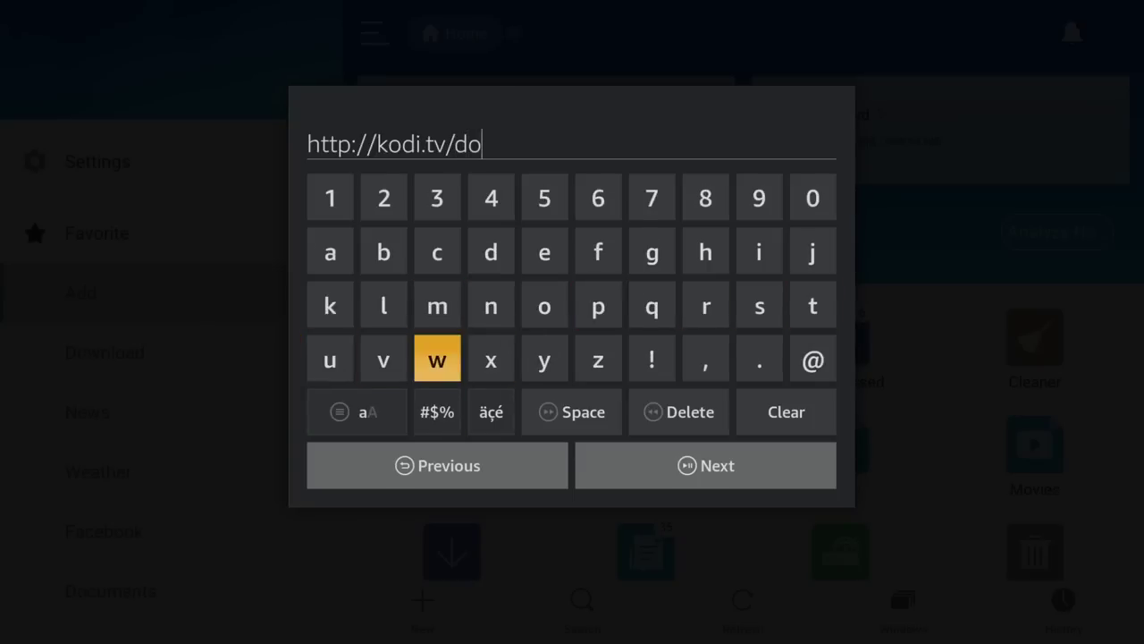
{"action": "key", "text": "Return"}
{"action": "key", "text": "Up"}
{"action": "key", "text": "Right"}
{"action": "key", "text": "Return"}
Append "lo" to the favorite's path so that it ends in "downlo".
{"action": "key", "text": "Right"}
{"action": "key", "text": "Right"}
{"action": "key", "text": "Right"}
{"action": "key", "text": "Right"}
{"action": "key", "text": "Right"}
{"action": "key", "text": "Right"}
{"action": "key", "text": "Right"}
{"action": "key", "text": "Right"}
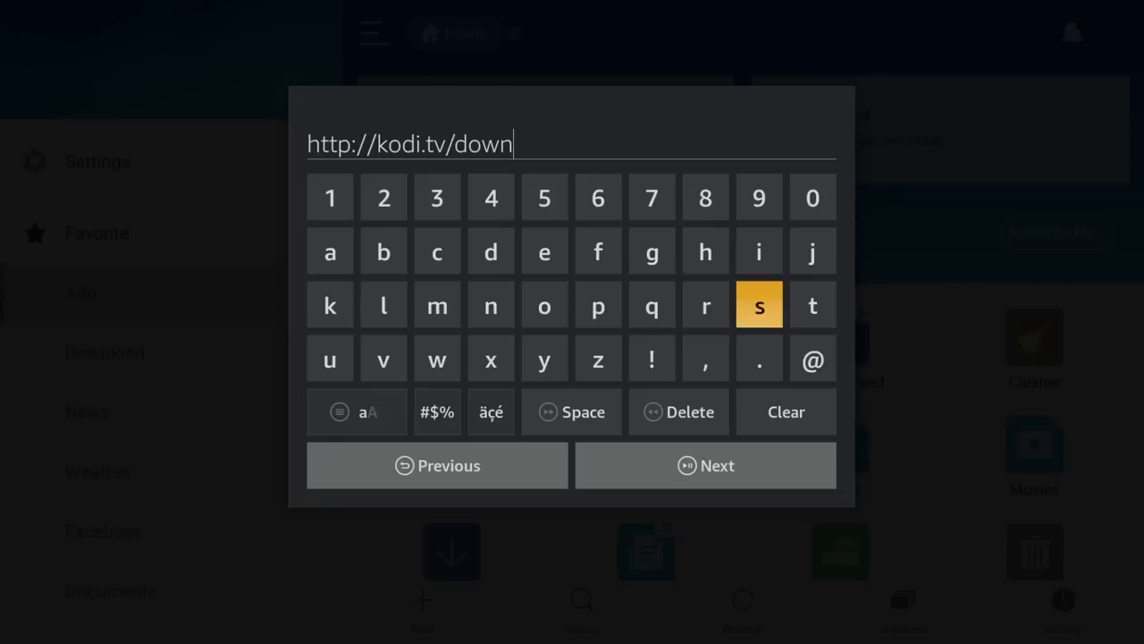
{"action": "key", "text": "Return"}
{"action": "key", "text": "Right"}
{"action": "key", "text": "Right"}
{"action": "key", "text": "Return"}
{"action": "key", "text": "Left"}
{"action": "key", "text": "Left"}
{"action": "key", "text": "Left"}
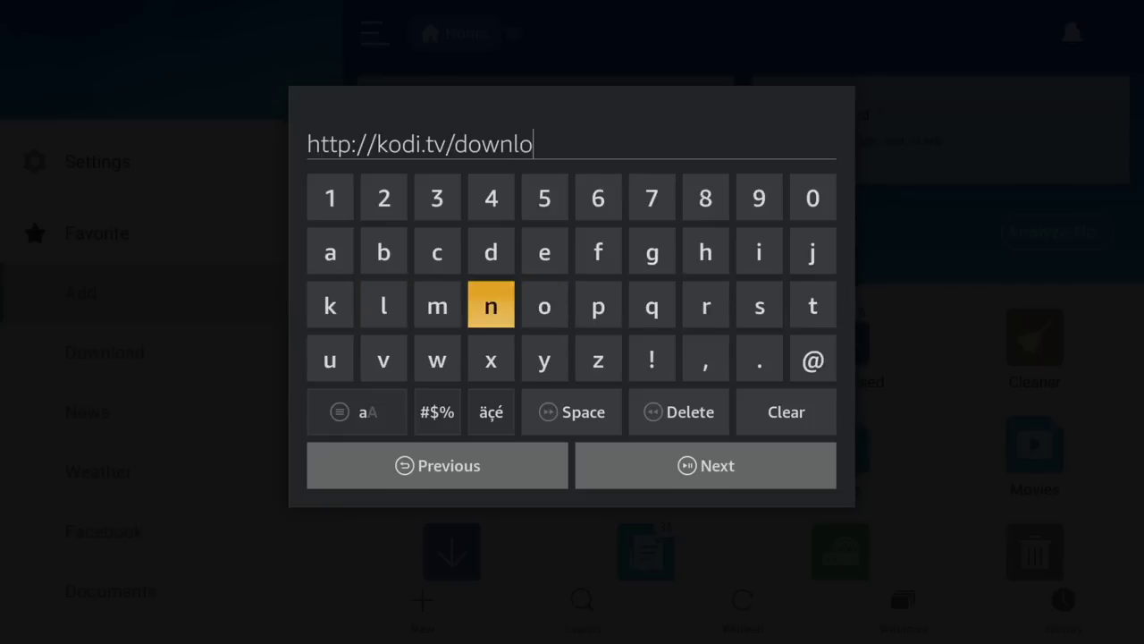
{"action": "key", "text": "Left"}
{"action": "key", "text": "Up"}
{"action": "key", "text": "Return"}
{"action": "key", "text": "Right"}
{"action": "key", "text": "Right"}
{"action": "key", "text": "Right"}
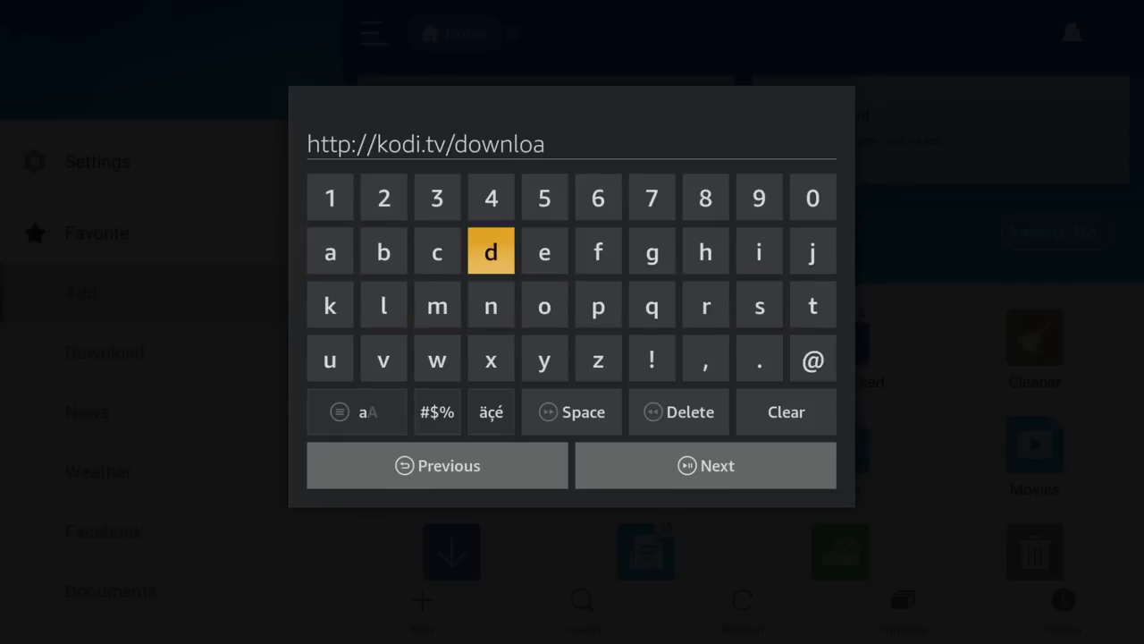
{"action": "key", "text": "Return"}
{"action": "key", "text": "Down"}
{"action": "key", "text": "Down"}
{"action": "key", "text": "Down"}
{"action": "key", "text": "Right"}
{"action": "key", "text": "Right"}
{"action": "key", "text": "Down"}
{"action": "key", "text": "Return"}
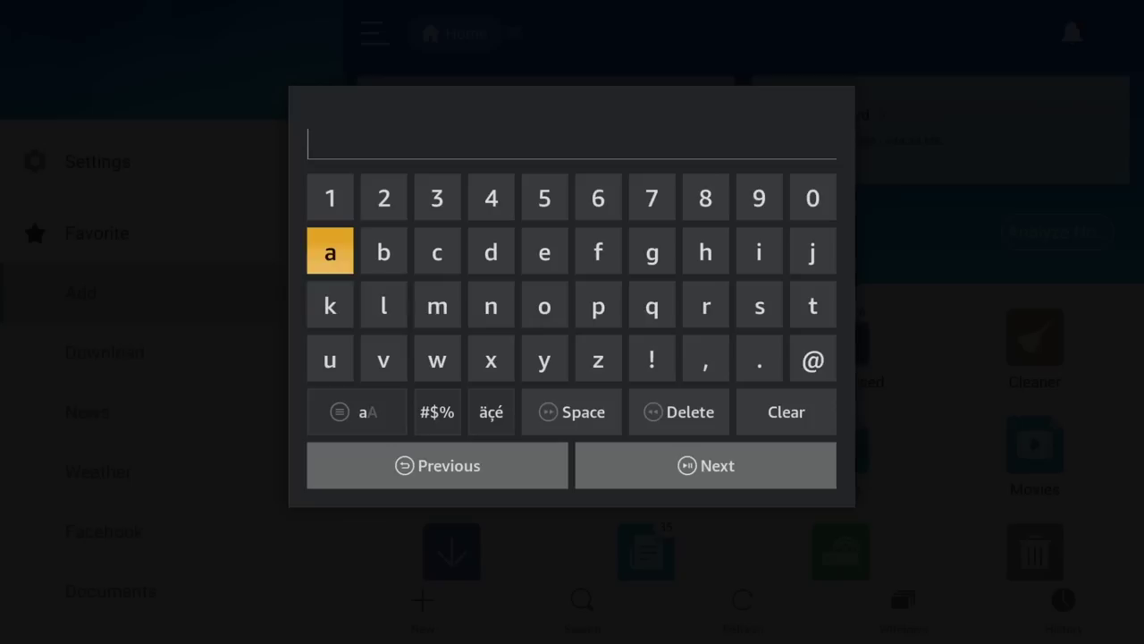
Enter "k" as the first letter of the favorite's name.
{"action": "key", "text": "Right"}
{"action": "key", "text": "Right"}
{"action": "key", "text": "Right"}
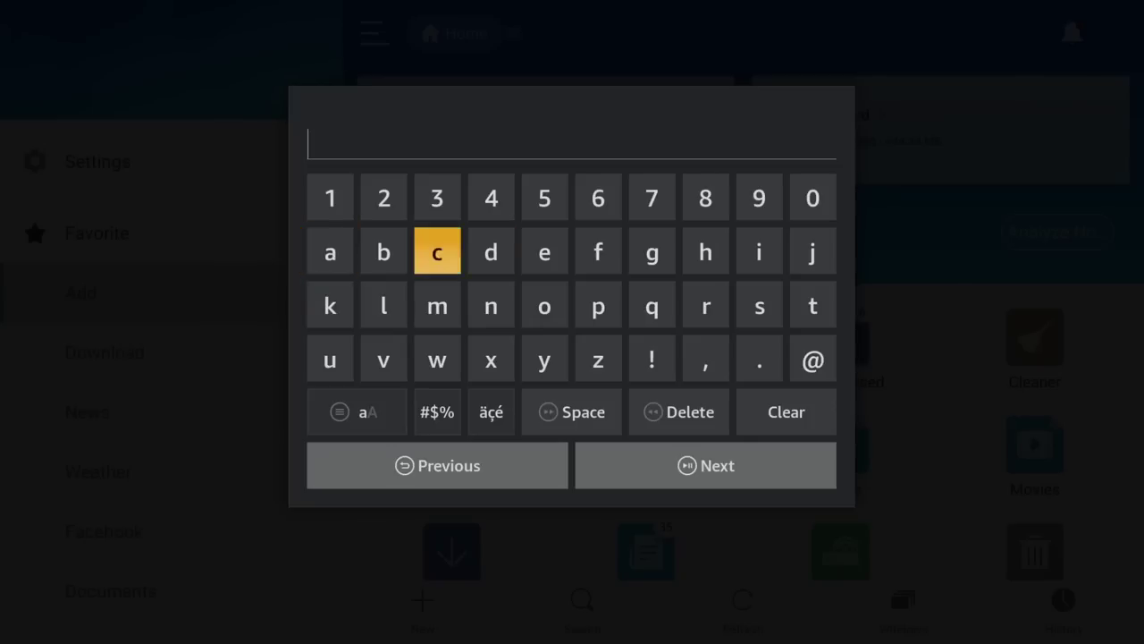
{"action": "key", "text": "Down"}
{"action": "key", "text": "Right"}
{"action": "key", "text": "Right"}
{"action": "key", "text": "Left"}
{"action": "key", "text": "Left"}
{"action": "key", "text": "Down"}
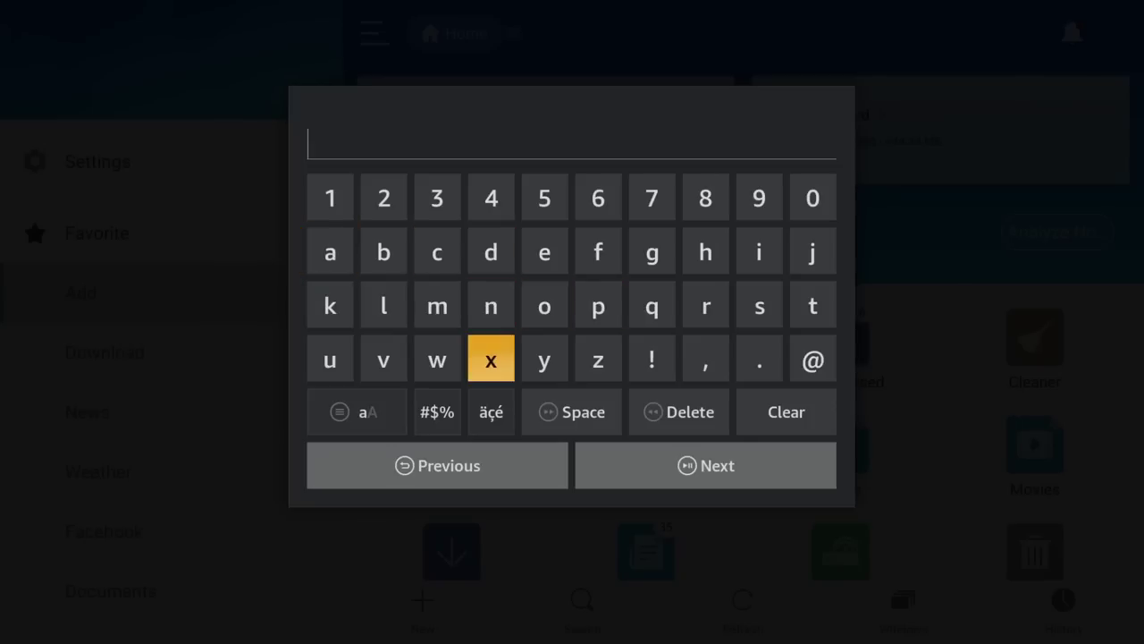
{"action": "key", "text": "Left"}
{"action": "key", "text": "Left"}
{"action": "key", "text": "Left"}
{"action": "key", "text": "Up"}
{"action": "key", "text": "Return"}
Append "od" to the favorite's name.
{"action": "key", "text": "Right"}
{"action": "key", "text": "Right"}
{"action": "key", "text": "Right"}
{"action": "key", "text": "Right"}
{"action": "key", "text": "Right"}
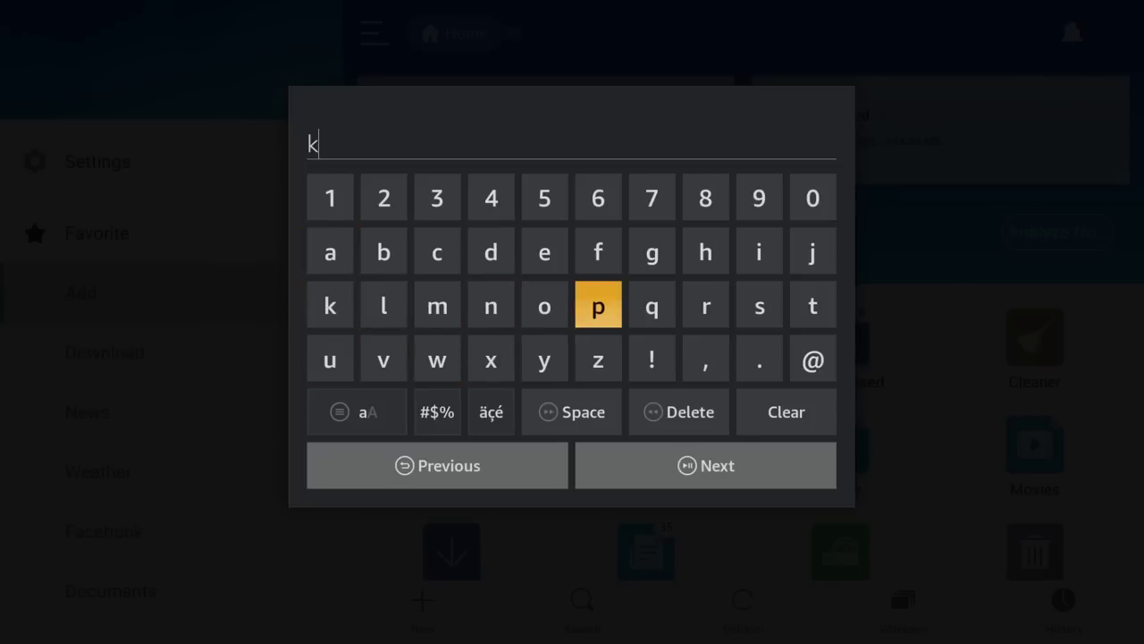
{"action": "key", "text": "Left"}
{"action": "key", "text": "Return"}
{"action": "key", "text": "Up"}
{"action": "key", "text": "Left"}
{"action": "key", "text": "Return"}
Append "i" to complete the name "kodi" and add the favorite.
{"action": "key", "text": "Right"}
{"action": "key", "text": "Right"}
{"action": "key", "text": "Right"}
{"action": "key", "text": "Right"}
{"action": "key", "text": "Right"}
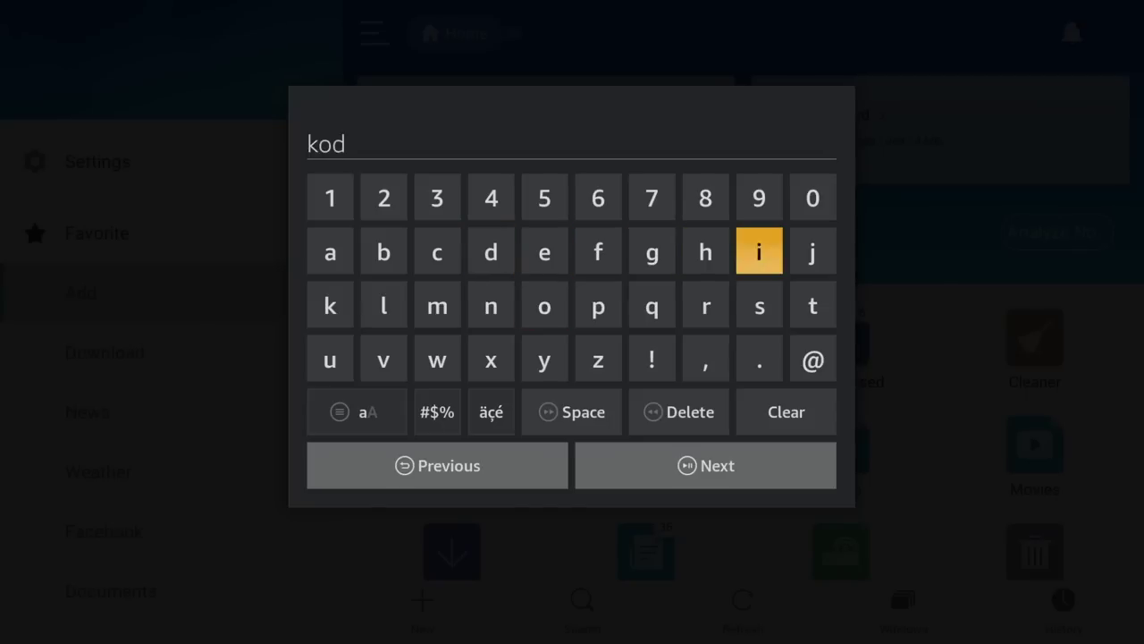
{"action": "key", "text": "Return"}
{"action": "key", "text": "Down"}
{"action": "key", "text": "Down"}
{"action": "key", "text": "Down"}
{"action": "key", "text": "Return"}
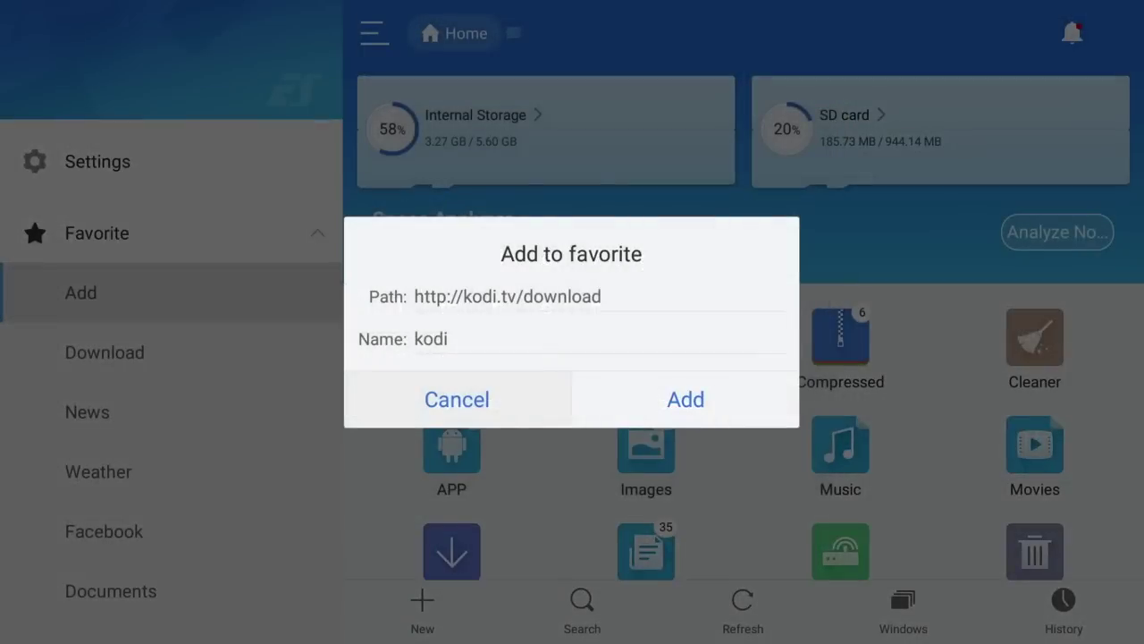
{"action": "key", "text": "Right"}
{"action": "key", "text": "Return"}
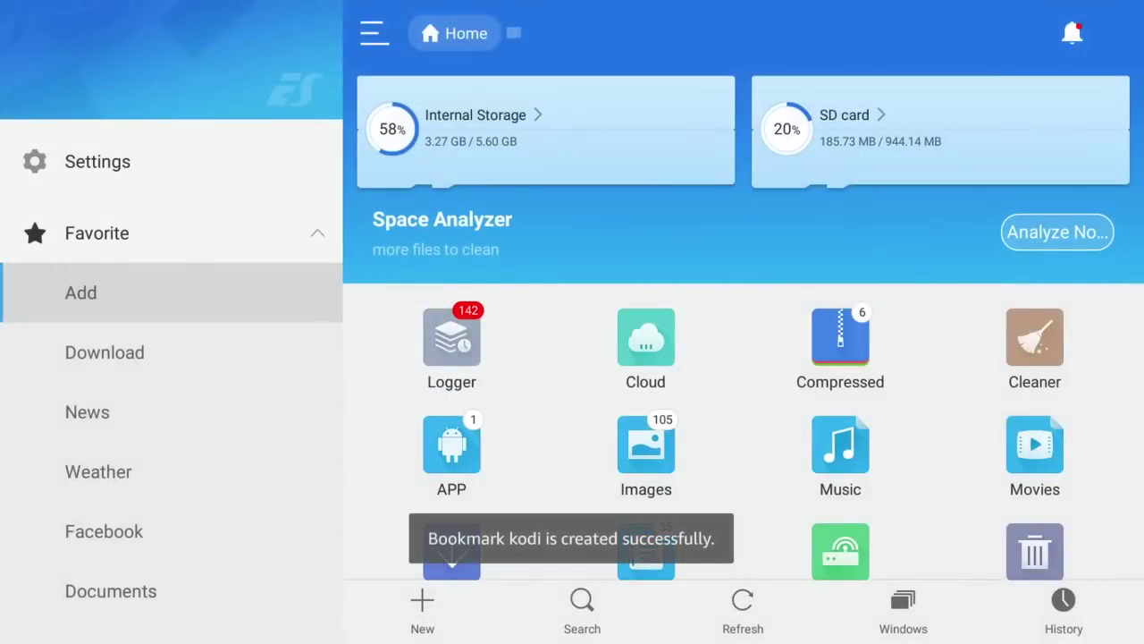
Open the new kodi bookmark at the end of the Favorite list.
{"action": "key", "text": "Down"}
{"action": "key", "text": "Down"}
{"action": "key", "text": "Down"}
{"action": "key", "text": "Down"}
{"action": "key", "text": "Down"}
{"action": "key", "text": "Down"}
{"action": "key", "text": "Down"}
{"action": "key", "text": "Down"}
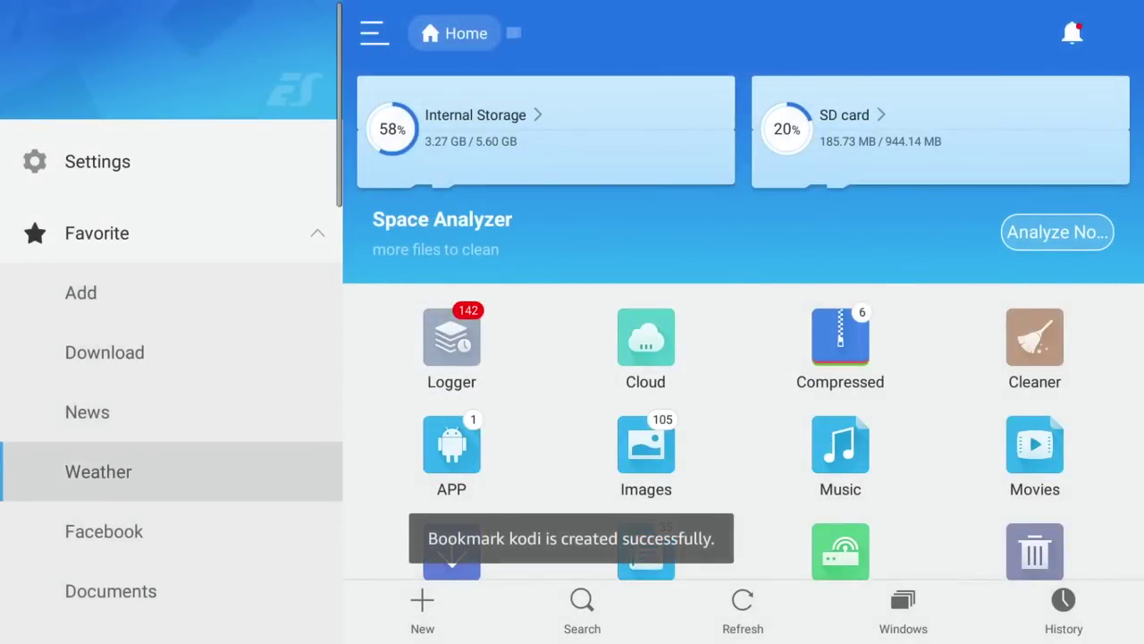
{"action": "key", "text": "Down"}
{"action": "key", "text": "Down"}
{"action": "key", "text": "Down"}
{"action": "key", "text": "Down"}
{"action": "key", "text": "Down"}
{"action": "key", "text": "Down"}
{"action": "key", "text": "Down"}
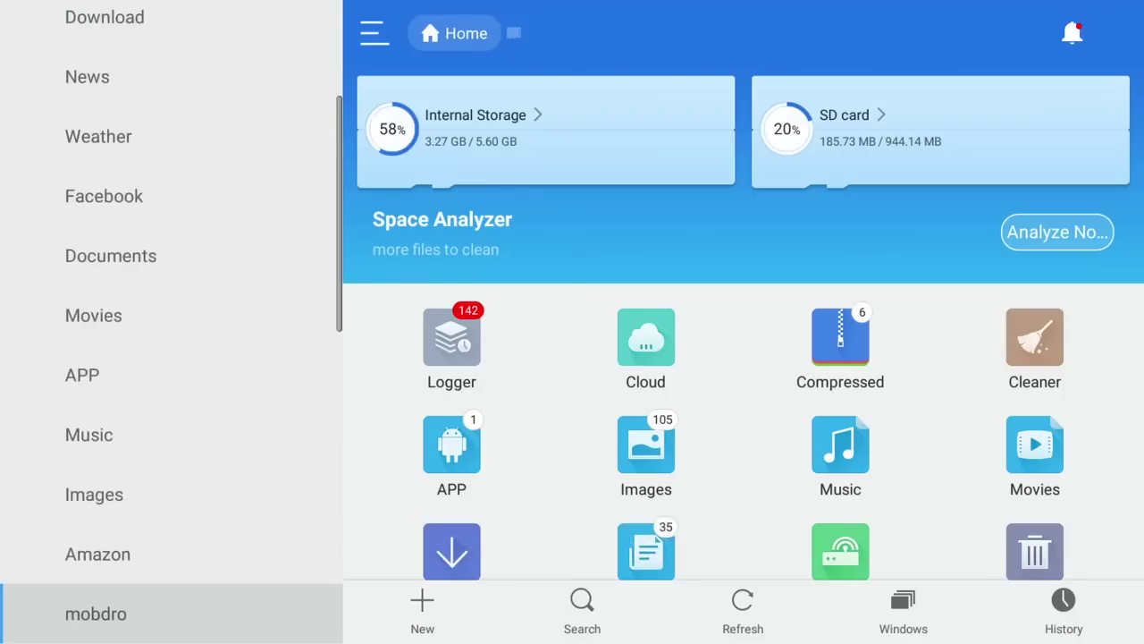
{"action": "key", "text": "Down"}
{"action": "key", "text": "Up"}
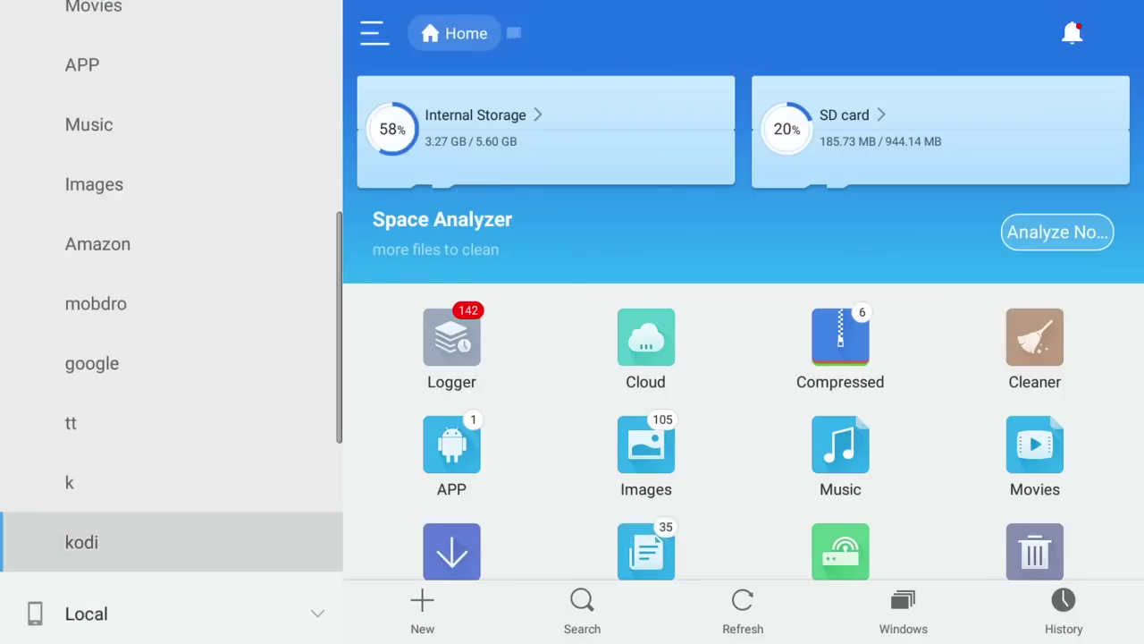
{"action": "key", "text": "Return"}
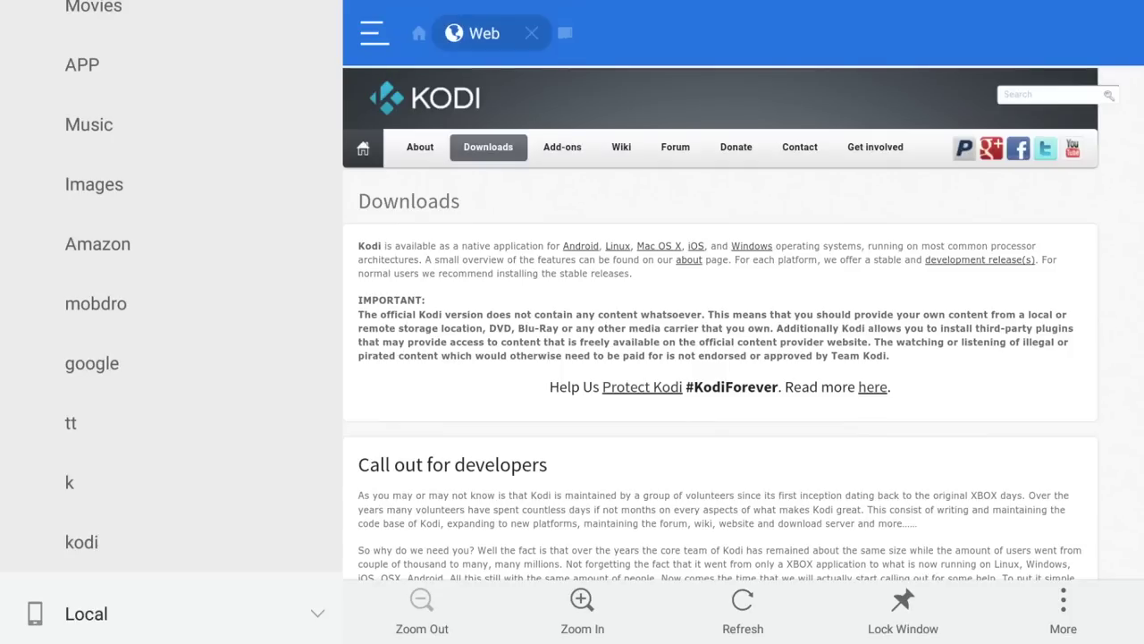
Look down Kodi's Downloads page to the development builds of Kodi v17.0 "Krypton".
{"action": "key", "text": "Down"}
{"action": "key", "text": "Down"}
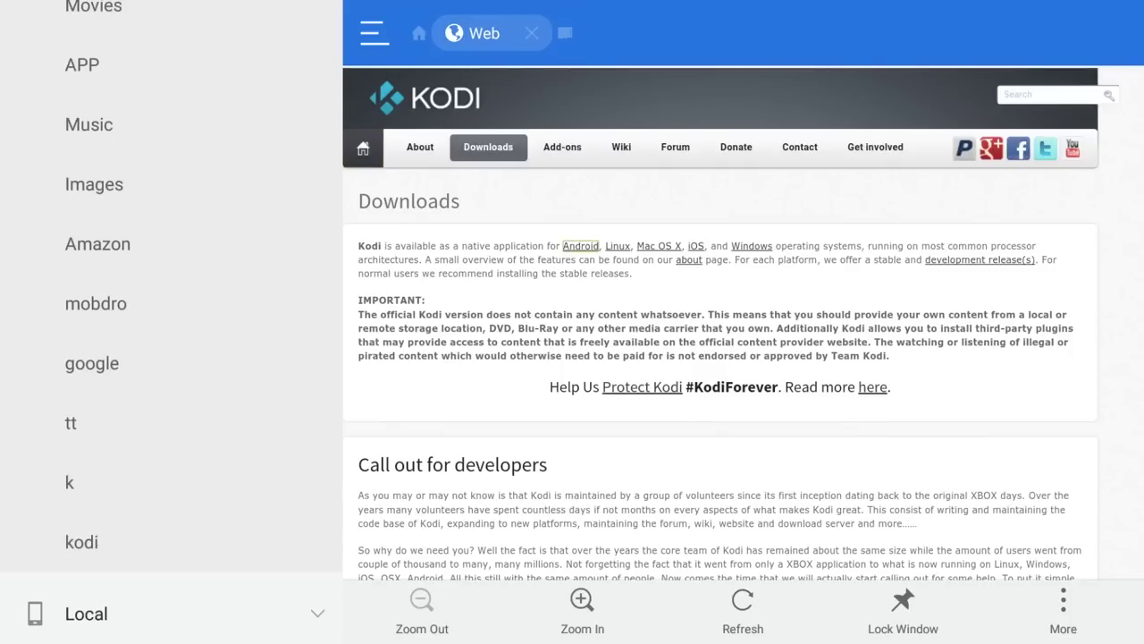
{"action": "key", "text": "Down"}
{"action": "key", "text": "Down"}
{"action": "key", "text": "Down"}
{"action": "key", "text": "Down"}
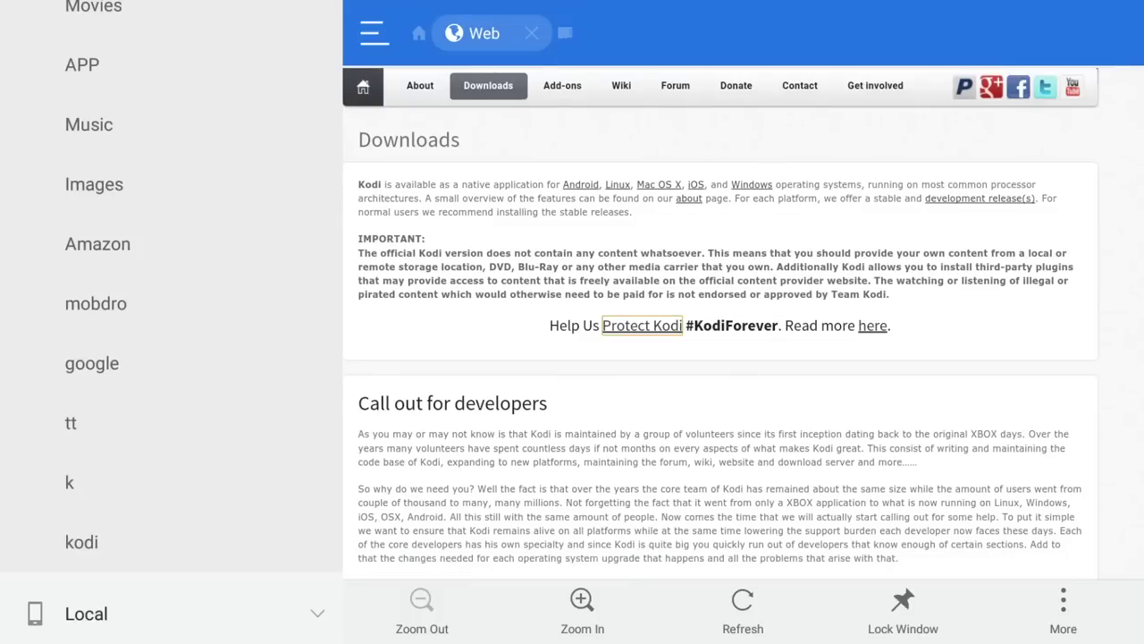
{"action": "key", "text": "Down"}
{"action": "key", "text": "Down"}
{"action": "key", "text": "Down"}
{"action": "key", "text": "Down"}
{"action": "key", "text": "Down"}
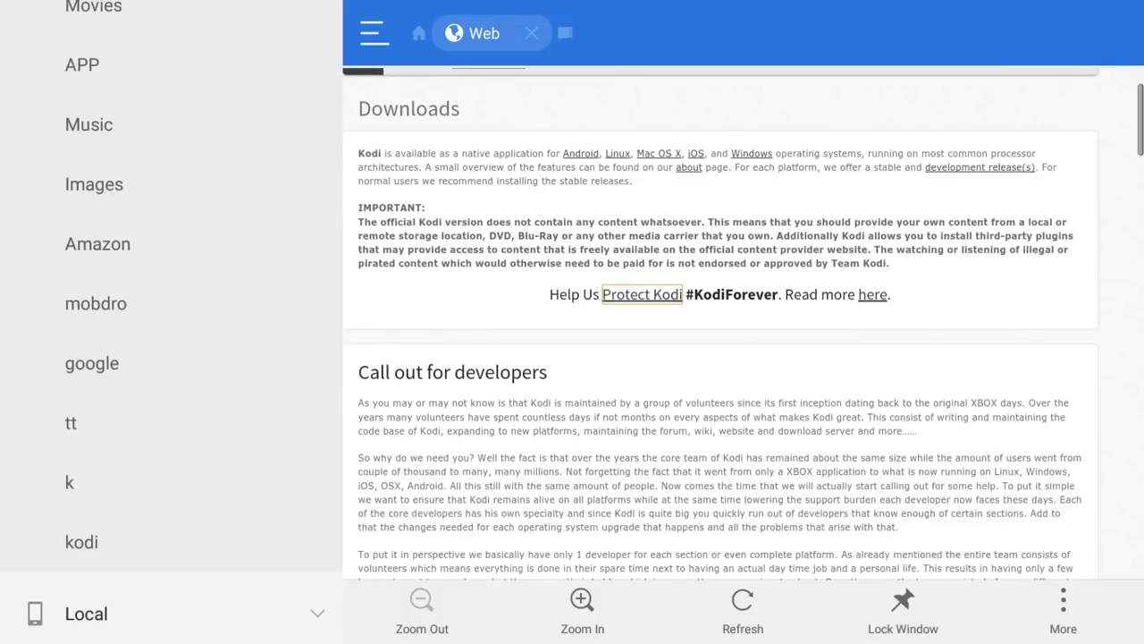
{"action": "key", "text": "Down"}
{"action": "key", "text": "Down"}
{"action": "key", "text": "Down"}
{"action": "key", "text": "Down"}
{"action": "key", "text": "Down"}
{"action": "key", "text": "Down"}
{"action": "key", "text": "Down"}
{"action": "key", "text": "Down"}
{"action": "key", "text": "Down"}
{"action": "key", "text": "Down"}
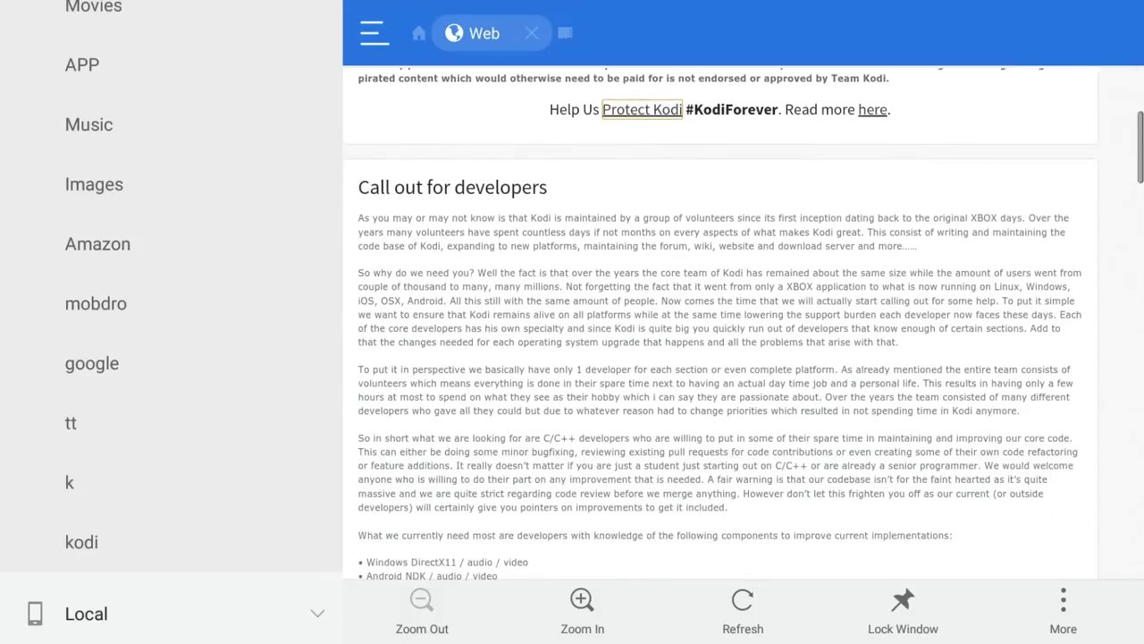
{"action": "key", "text": "Down"}
{"action": "key", "text": "Down"}
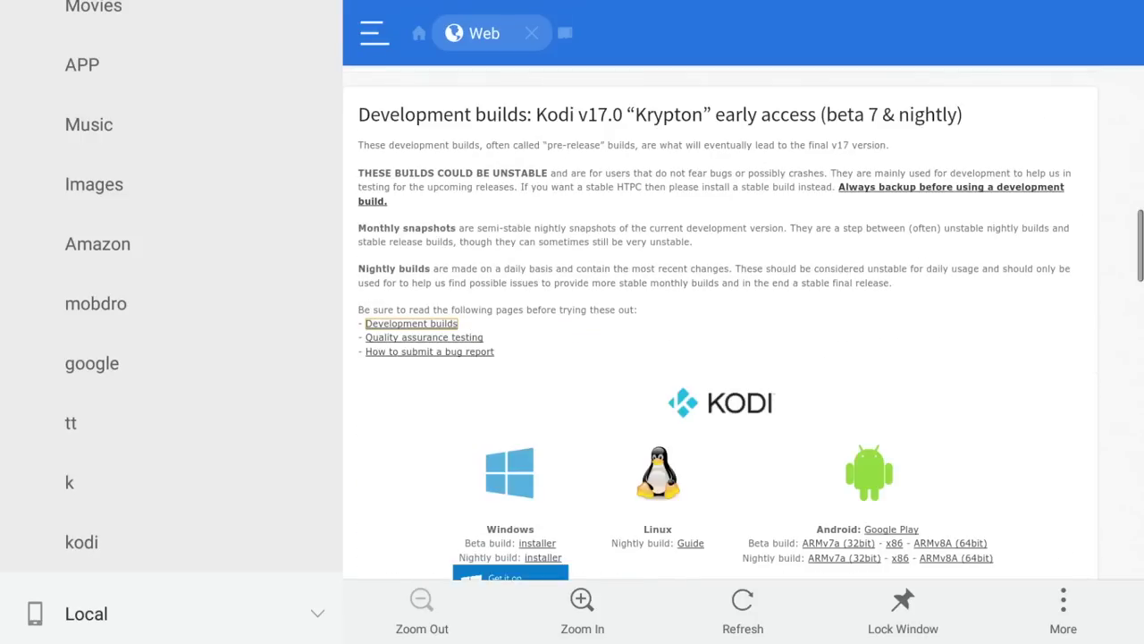
Look past the development builds to the current release section, Kodi v16.1 "Jarvis".
{"action": "key", "text": "Down"}
{"action": "key", "text": "Down"}
{"action": "key", "text": "Down"}
{"action": "key", "text": "Down"}
{"action": "key", "text": "Down"}
{"action": "key", "text": "Down"}
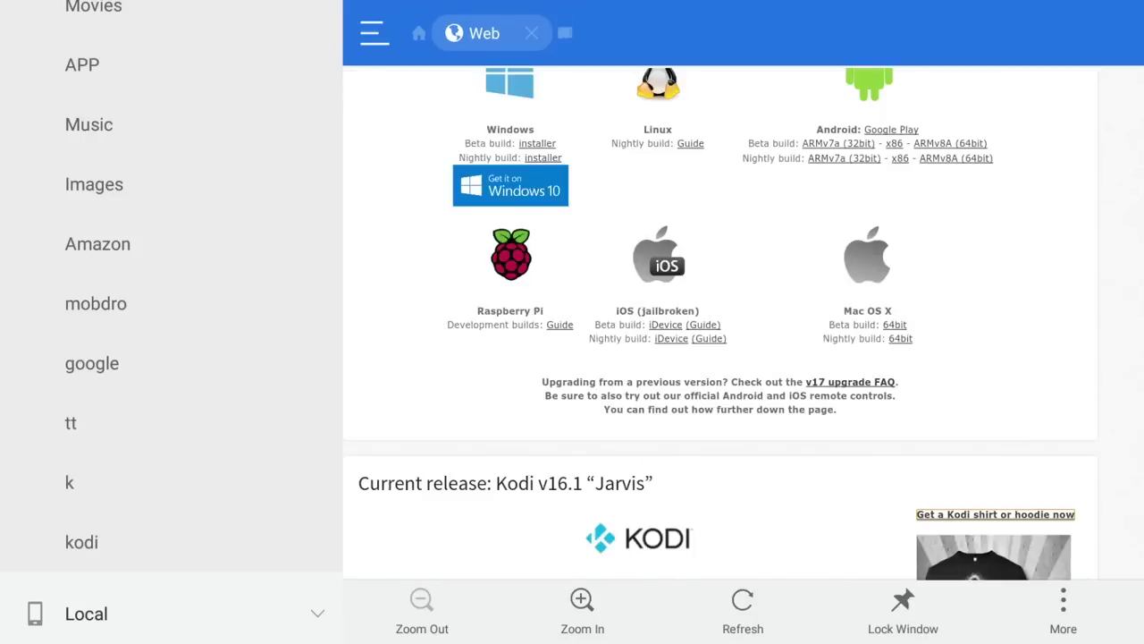
{"action": "key", "text": "Up"}
{"action": "key", "text": "Up"}
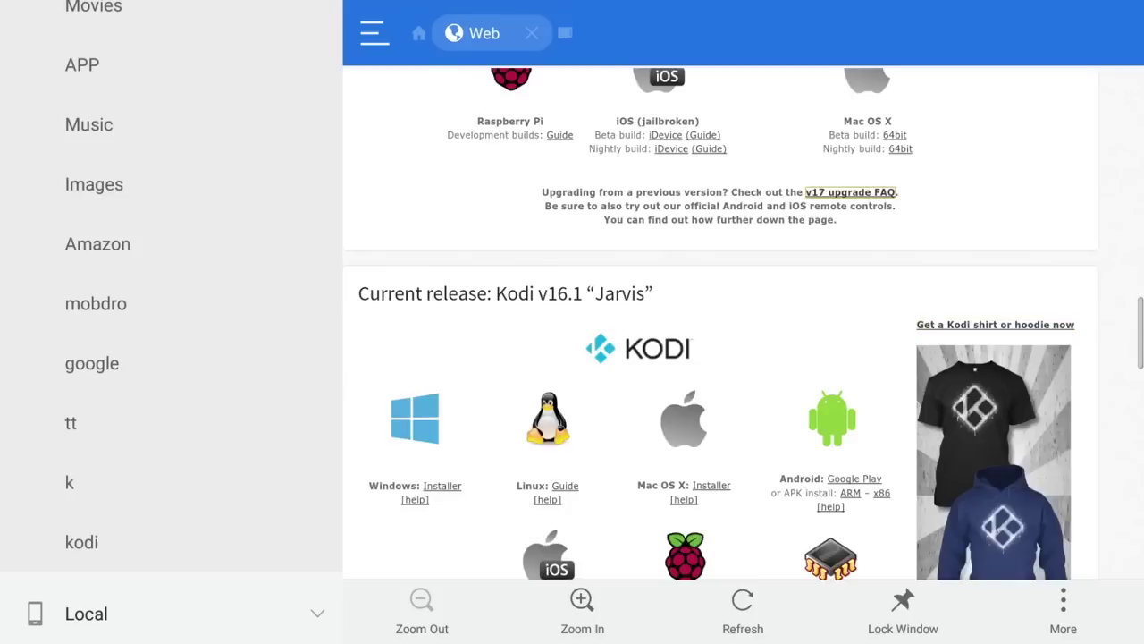
{"action": "key", "text": "Down"}
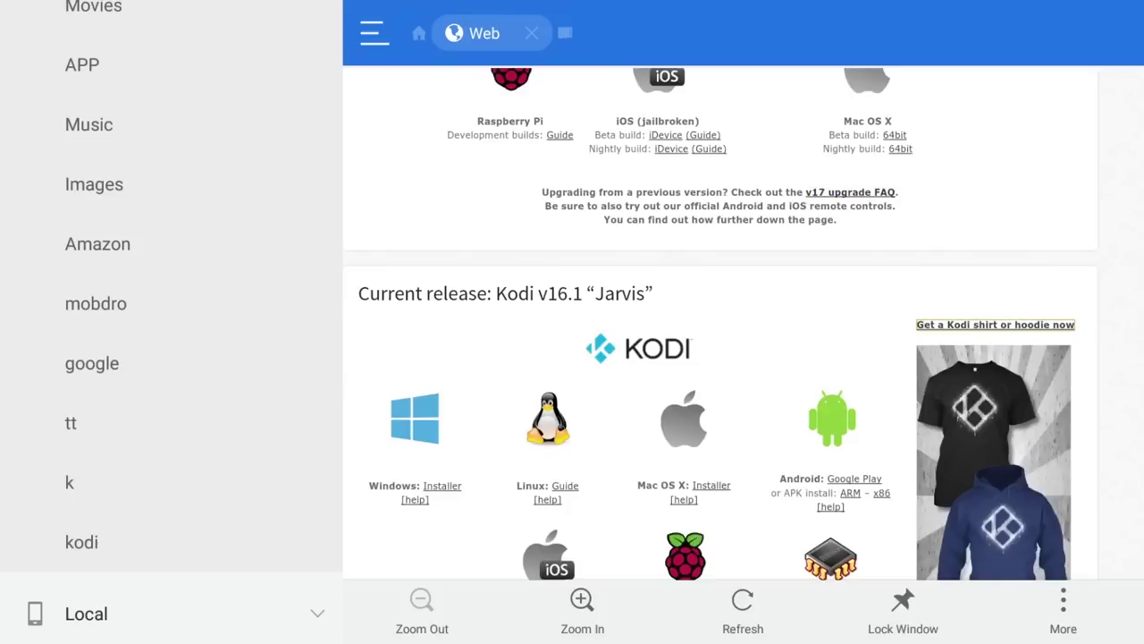
Compare the Android downloads of the v17 development builds with those of the current v16.1 release.
{"action": "key", "text": "Up"}
{"action": "key", "text": "Up"}
{"action": "key", "text": "Up"}
{"action": "key", "text": "Up"}
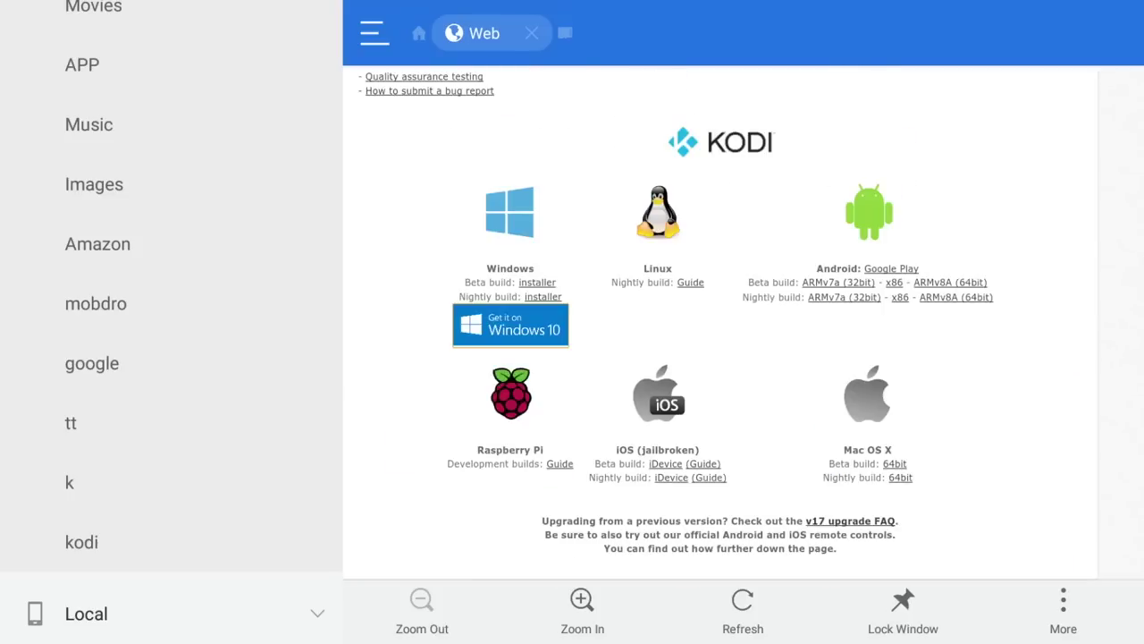
{"action": "key", "text": "Down"}
{"action": "key", "text": "Down"}
{"action": "key", "text": "Down"}
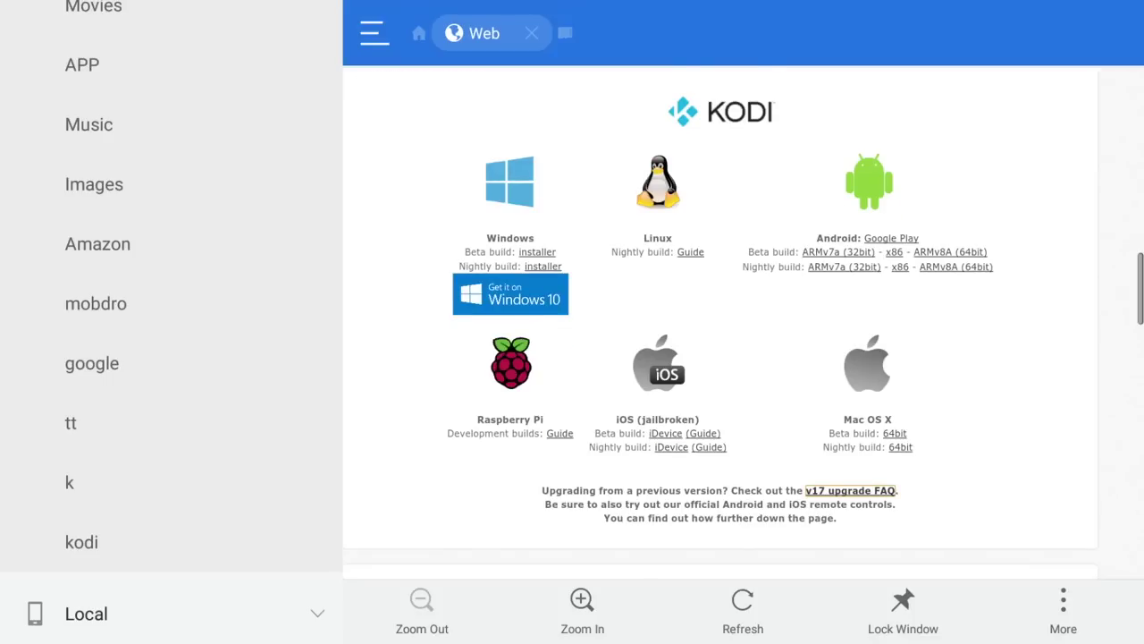
{"action": "key", "text": "Down"}
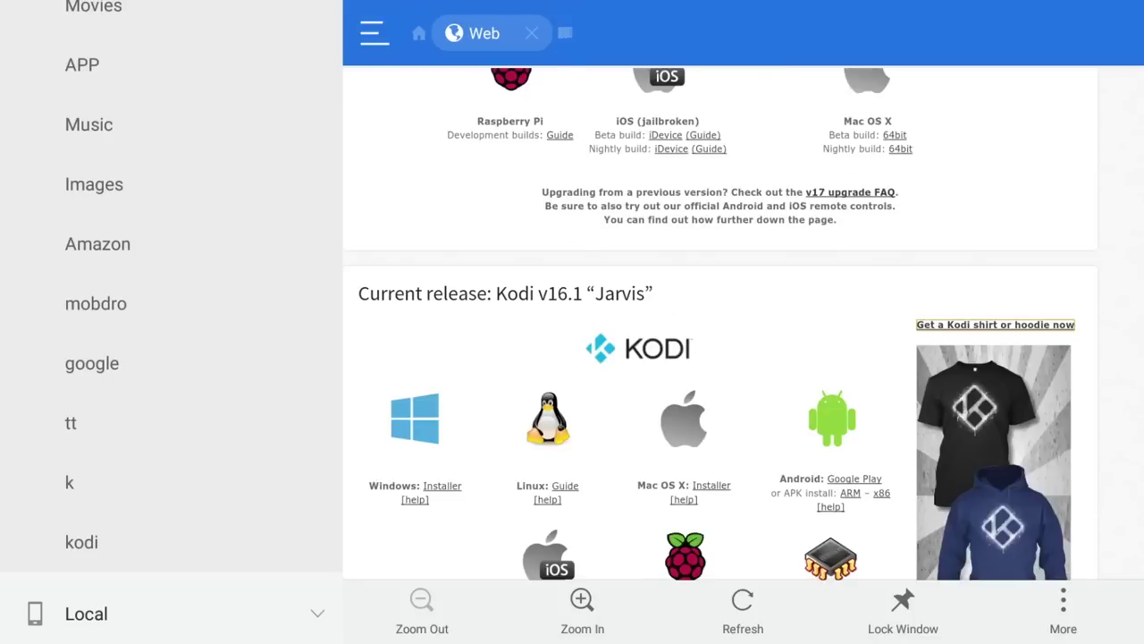
{"action": "key", "text": "Down"}
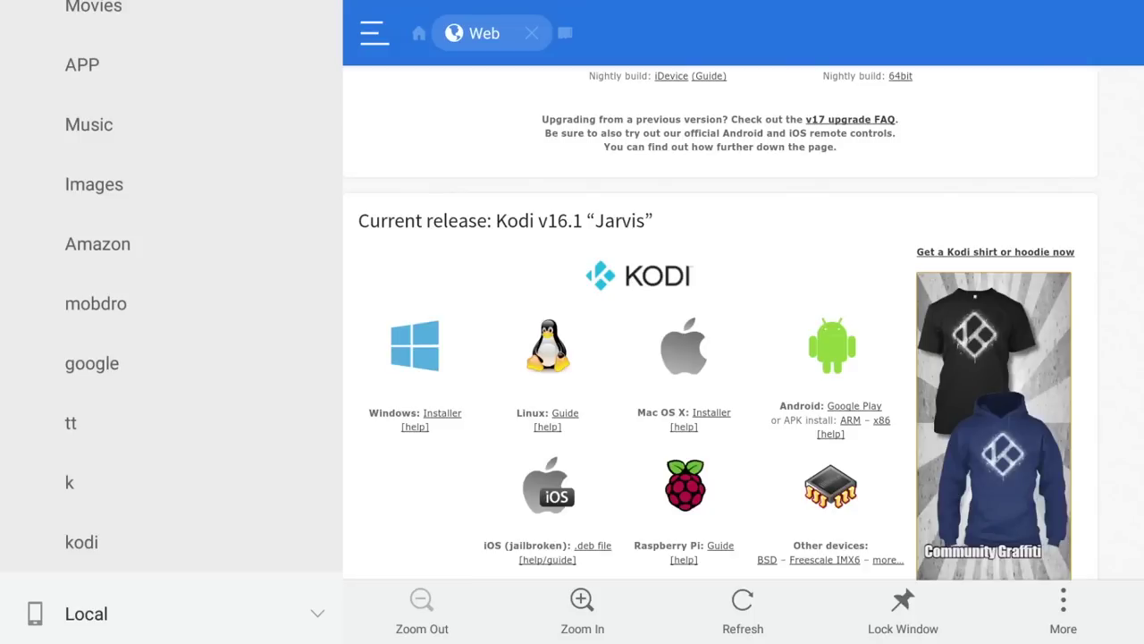
Locate the ARM link for the Android APK install under Kodi v16.1 "Jarvis".
{"action": "scroll", "coordinate": [744, 326], "scroll_direction": "down", "scroll_amount": 1}
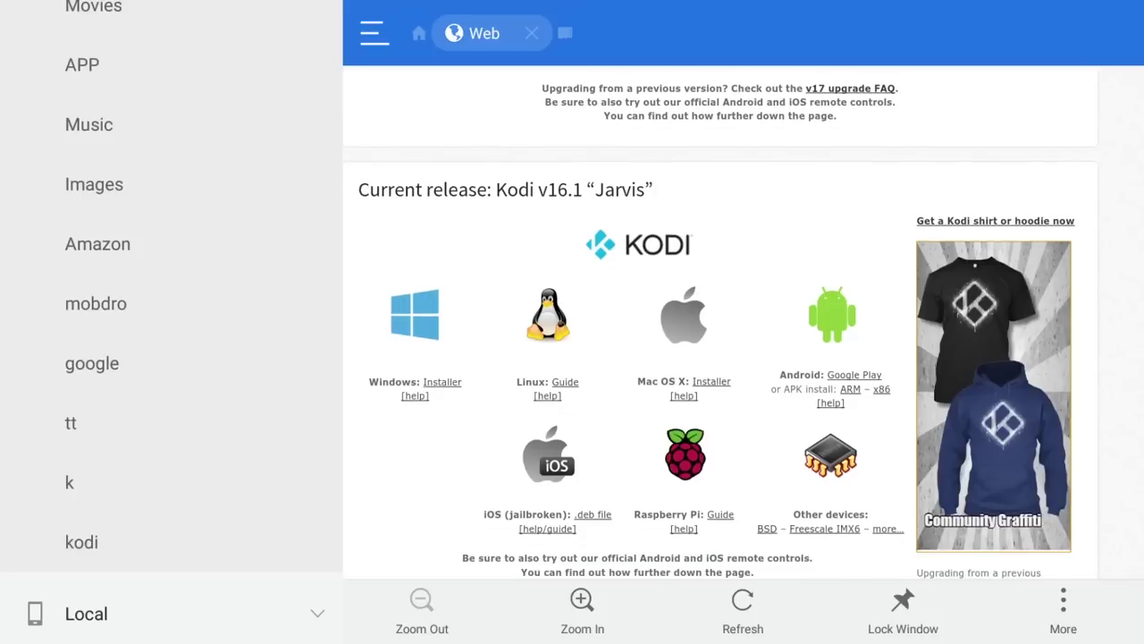
{"action": "scroll", "coordinate": [721, 311], "scroll_direction": "down", "scroll_amount": 5}
{"action": "scroll", "coordinate": [720, 324], "scroll_direction": "up", "scroll_amount": 7}
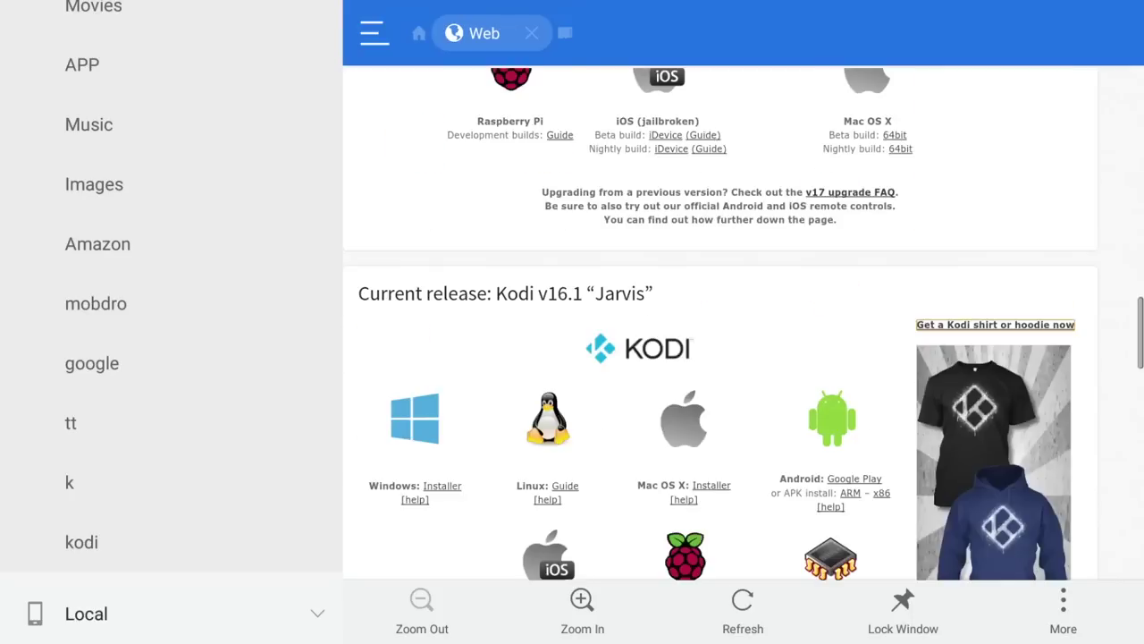
{"action": "key", "text": "Down"}
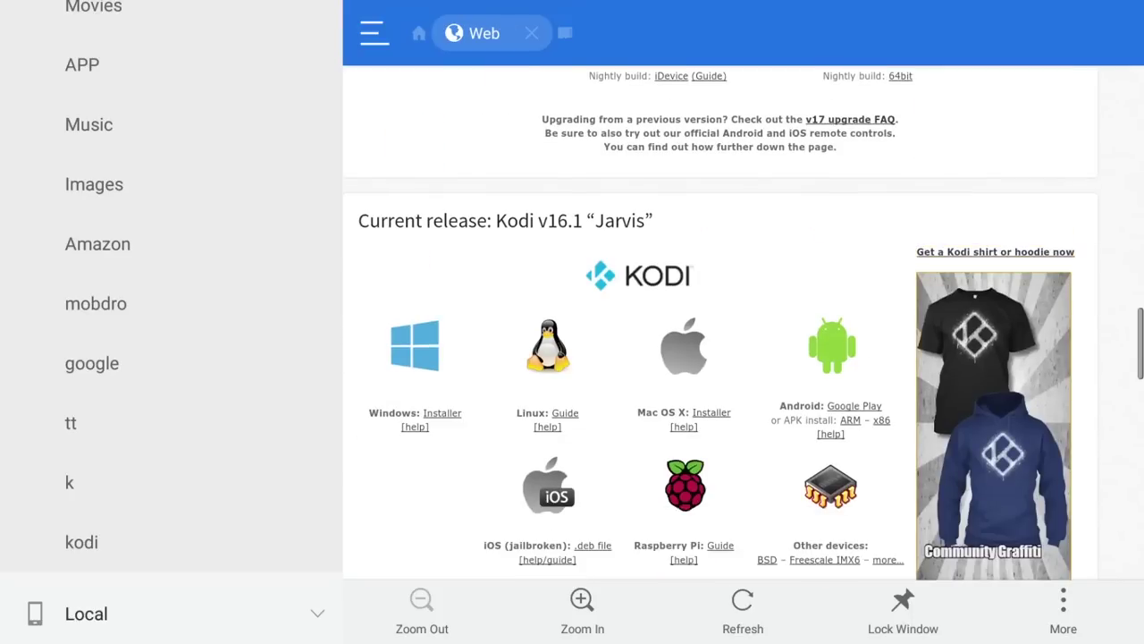
{"action": "key", "text": "Left"}
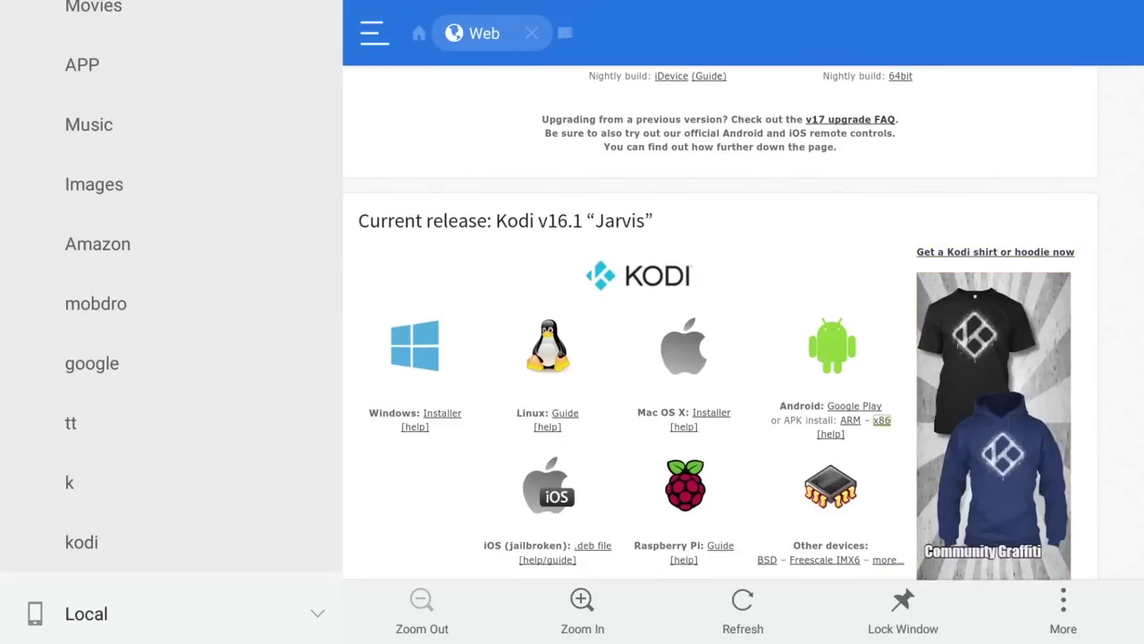
{"action": "key", "text": "Left"}
Bring up the additional page options for the Kodi downloads page in the web window.
{"action": "scroll", "coordinate": [744, 327], "scroll_direction": "down", "scroll_amount": 10}
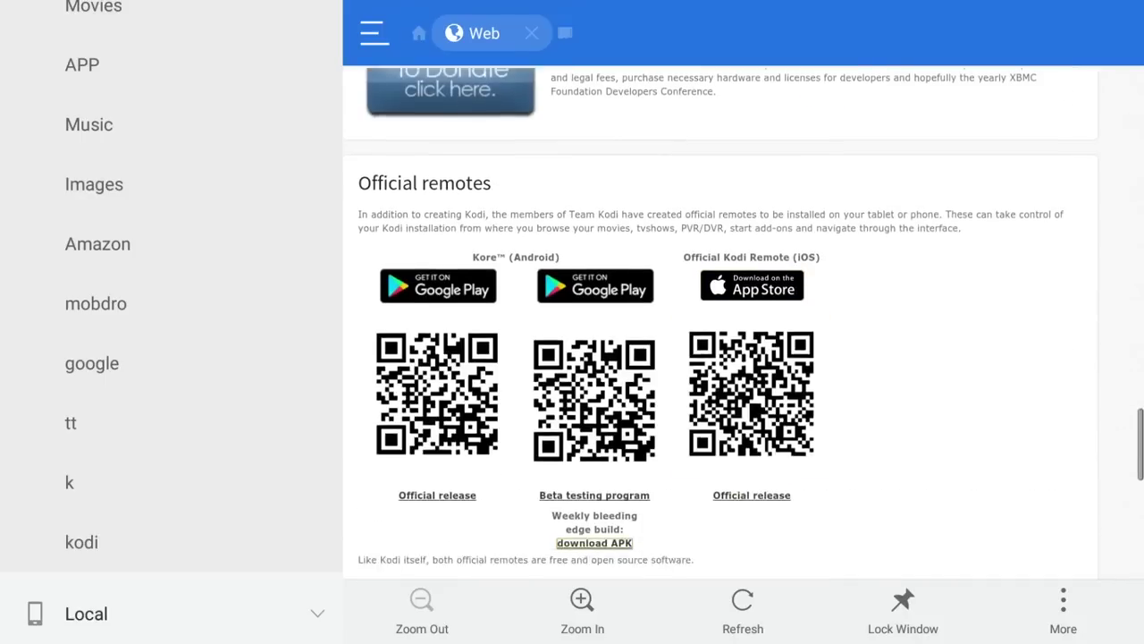
{"action": "scroll", "coordinate": [721, 329], "scroll_direction": "down", "scroll_amount": 5}
{"action": "key", "text": "Down"}
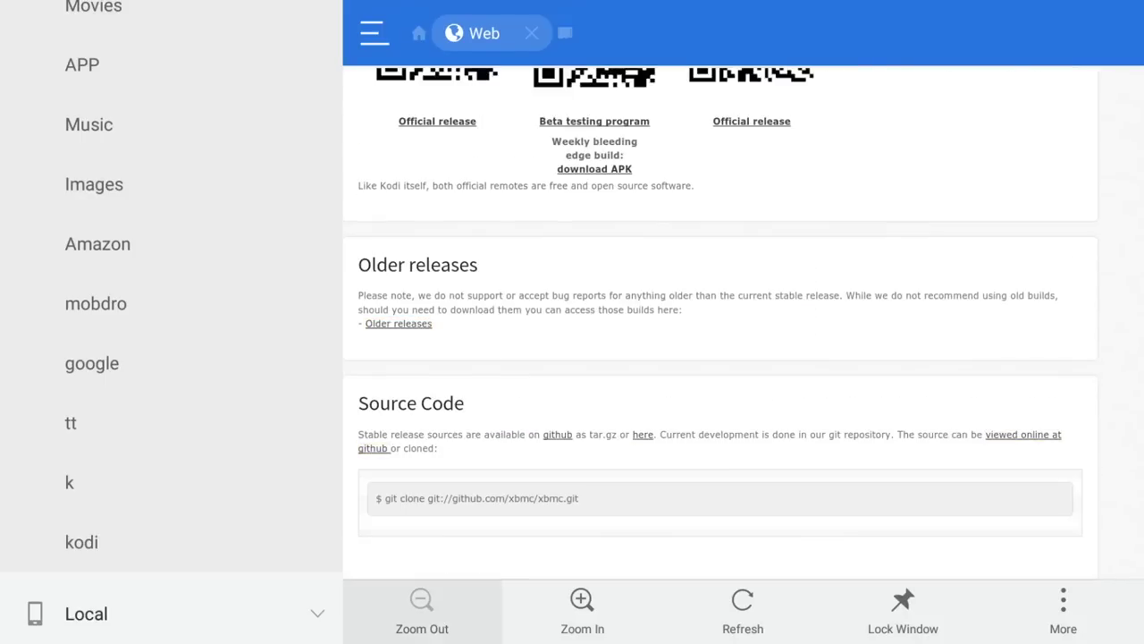
{"action": "key", "text": "Left"}
{"action": "key", "text": "Down"}
{"action": "key", "text": "Down"}
{"action": "key", "text": "Down"}
{"action": "key", "text": "Down"}
{"action": "key", "text": "Down"}
{"action": "key", "text": "Down"}
{"action": "key", "text": "Down"}
{"action": "key", "text": "Down"}
{"action": "key", "text": "Down"}
{"action": "key", "text": "Down"}
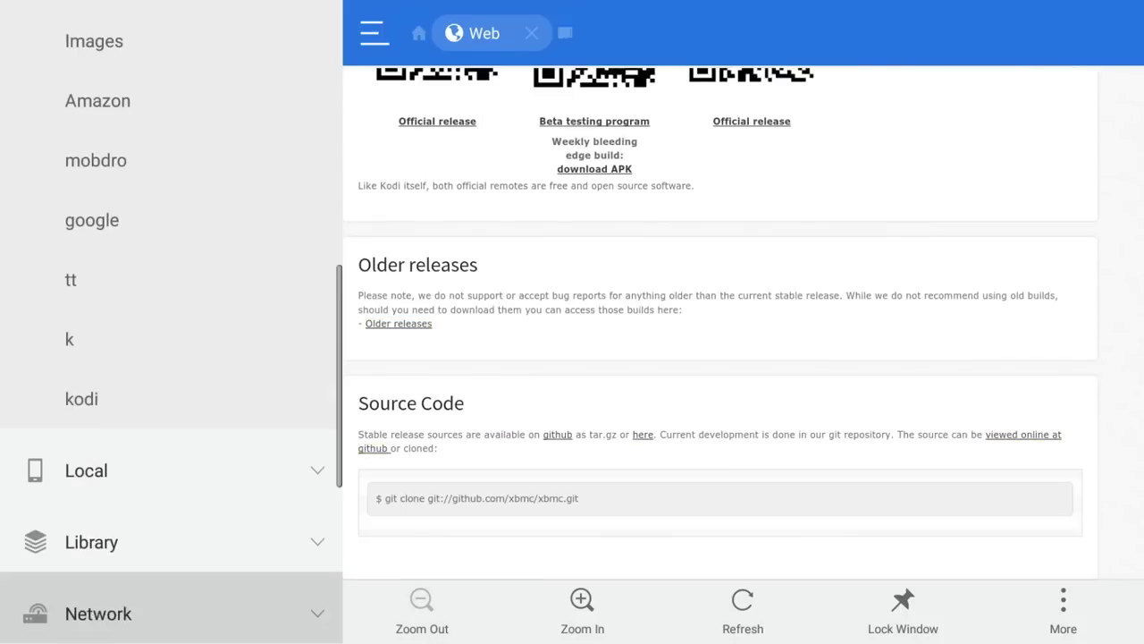
{"action": "key", "text": "Right"}
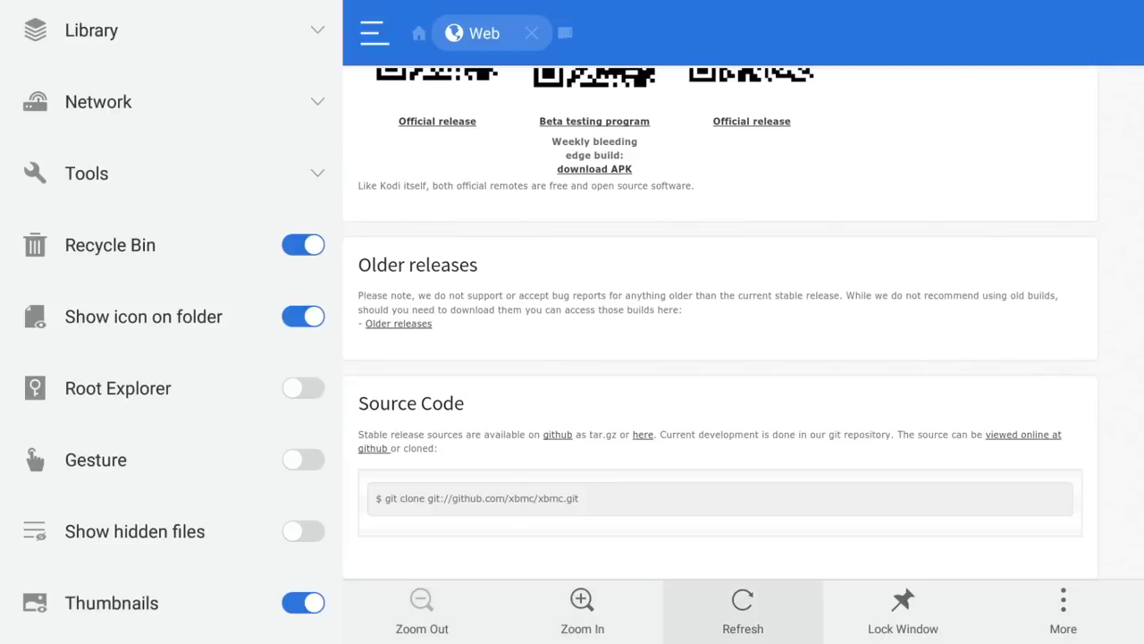
{"action": "key", "text": "Right"}
{"action": "key", "text": "Right"}
{"action": "key", "text": "Return"}
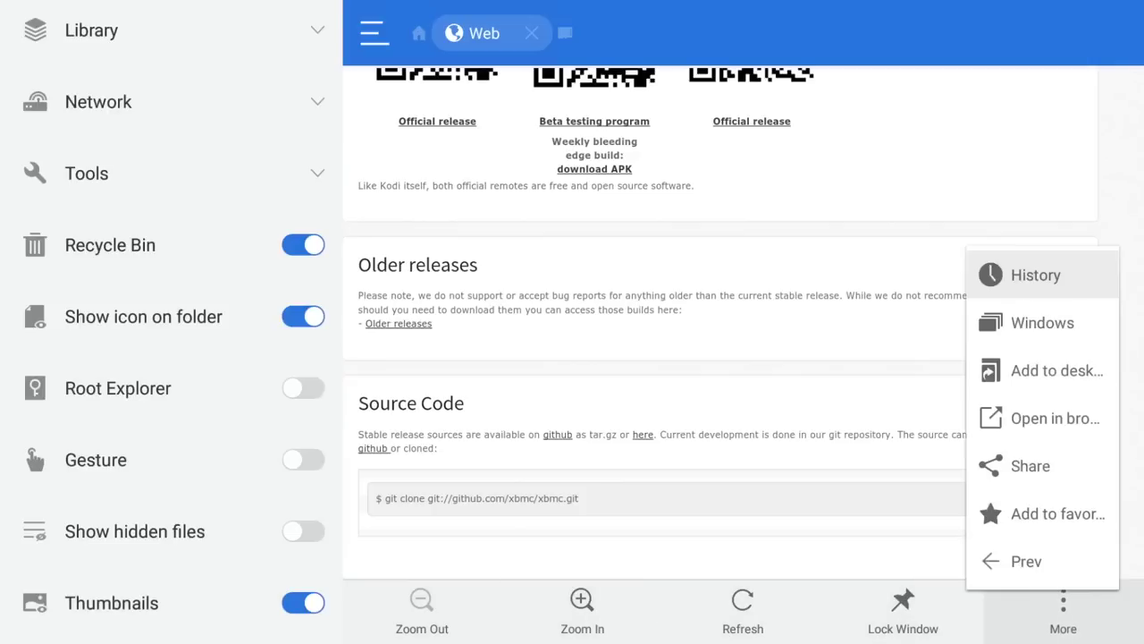
Send the page to an external browser, choosing ES Downloader just once, to download the Kodi 16.1 ARM APK.
{"action": "key", "text": "Down"}
{"action": "key", "text": "Down"}
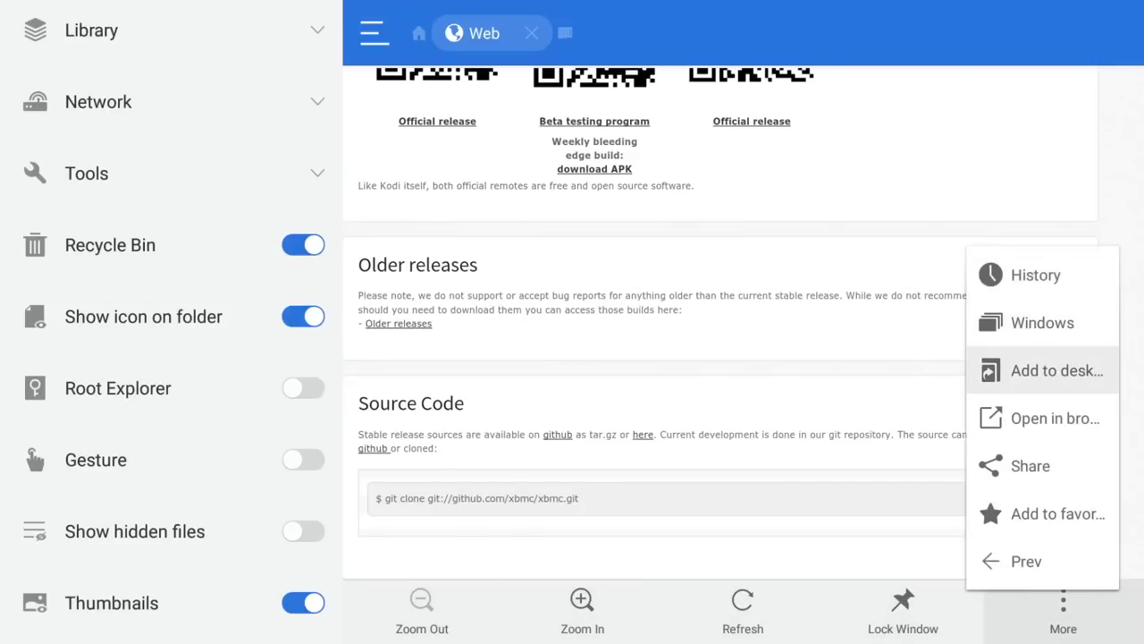
{"action": "key", "text": "Down"}
{"action": "key", "text": "Return"}
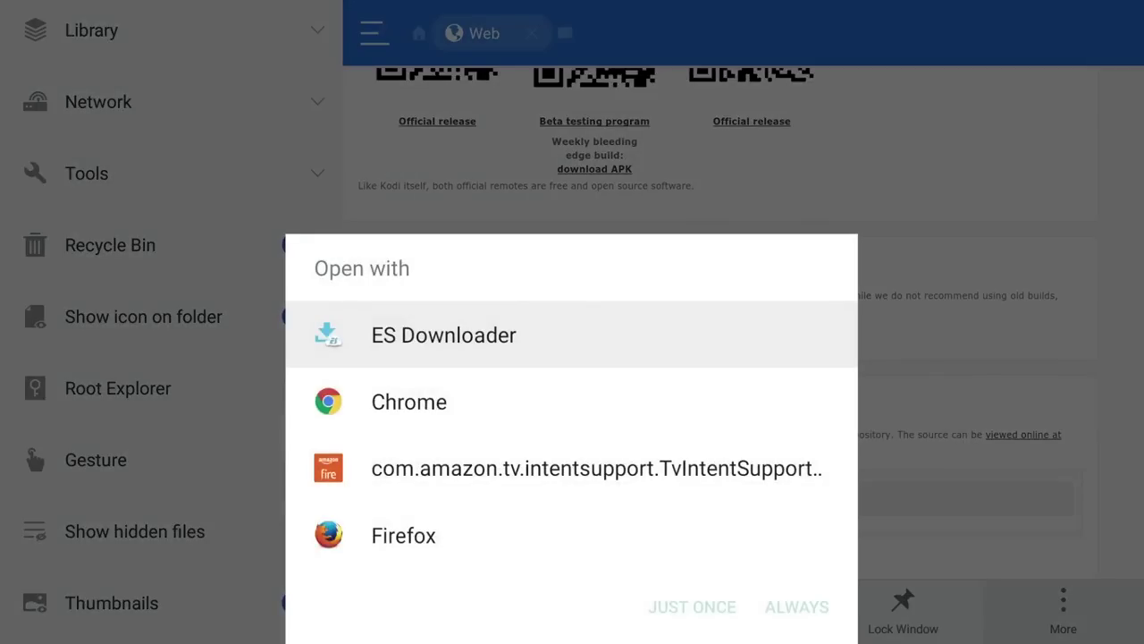
{"action": "key", "text": "Return"}
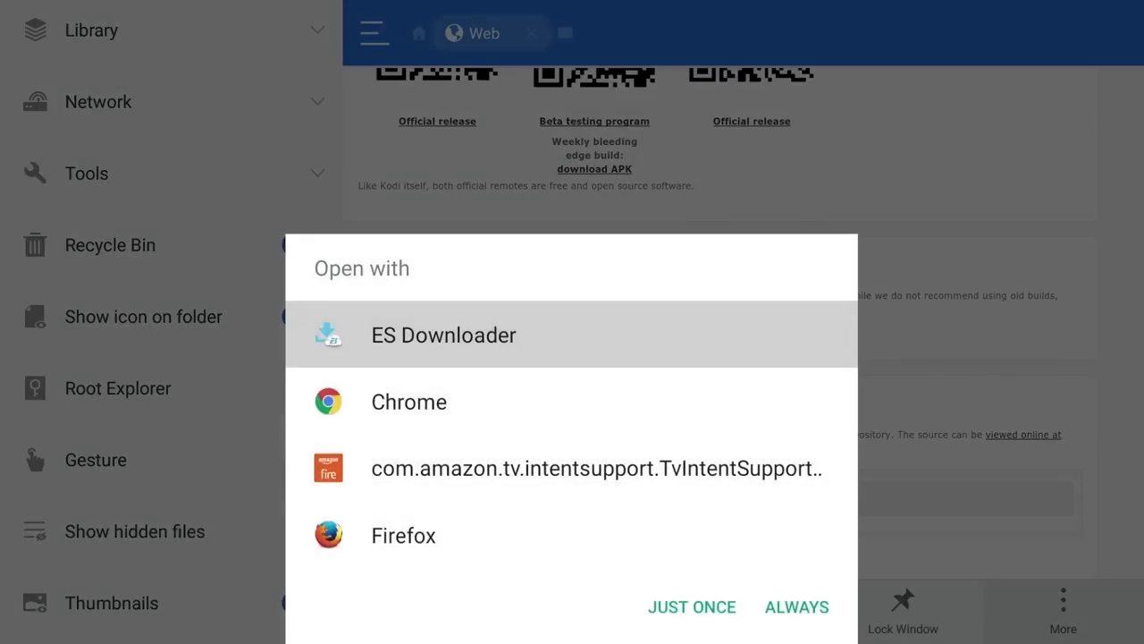
{"action": "key", "text": "Down"}
{"action": "key", "text": "Down"}
{"action": "key", "text": "Down"}
{"action": "key", "text": "Down"}
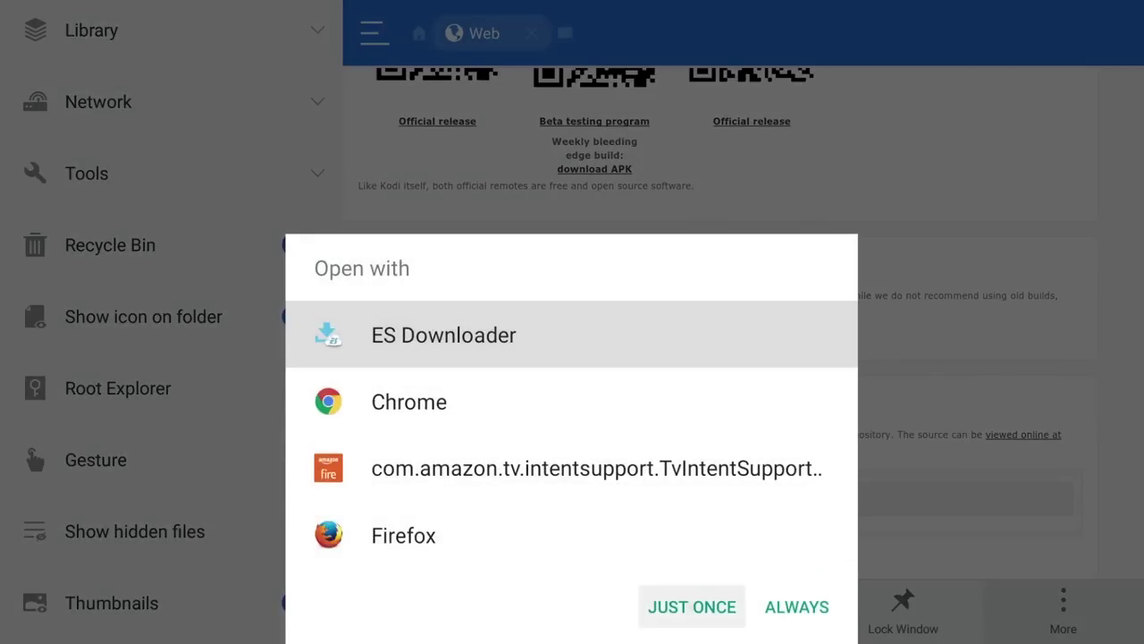
{"action": "key", "text": "Return"}
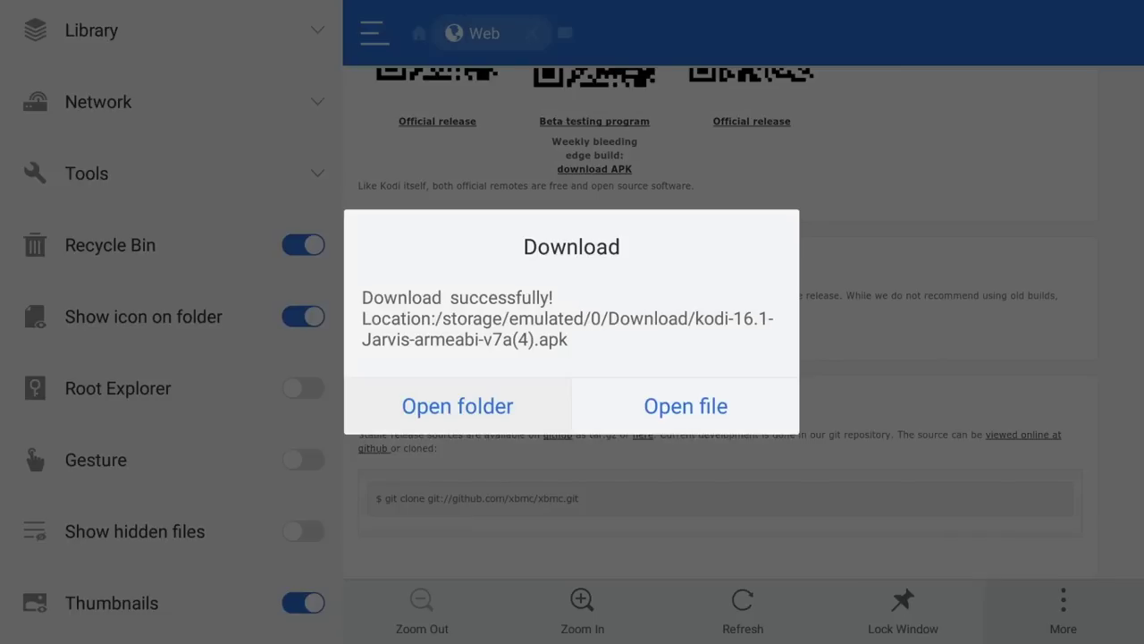
Install the downloaded kodi-16.1-Jarvis-armeabi-v7a(4).apk as an update and open Kodi from the installer.
{"action": "key", "text": "Return"}
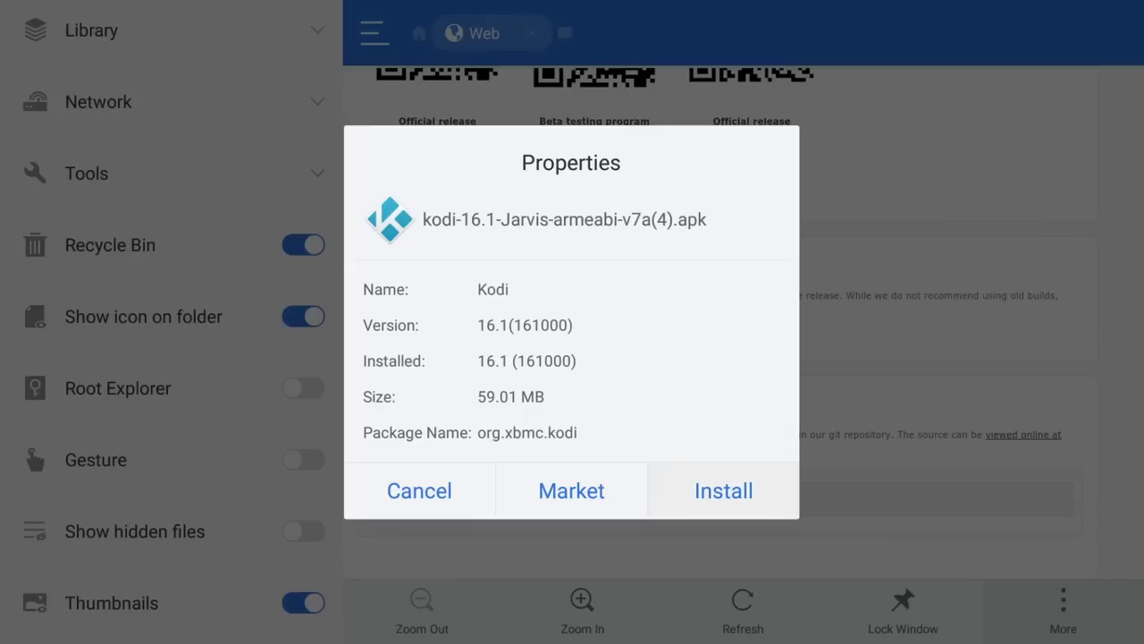
{"action": "key", "text": "Return"}
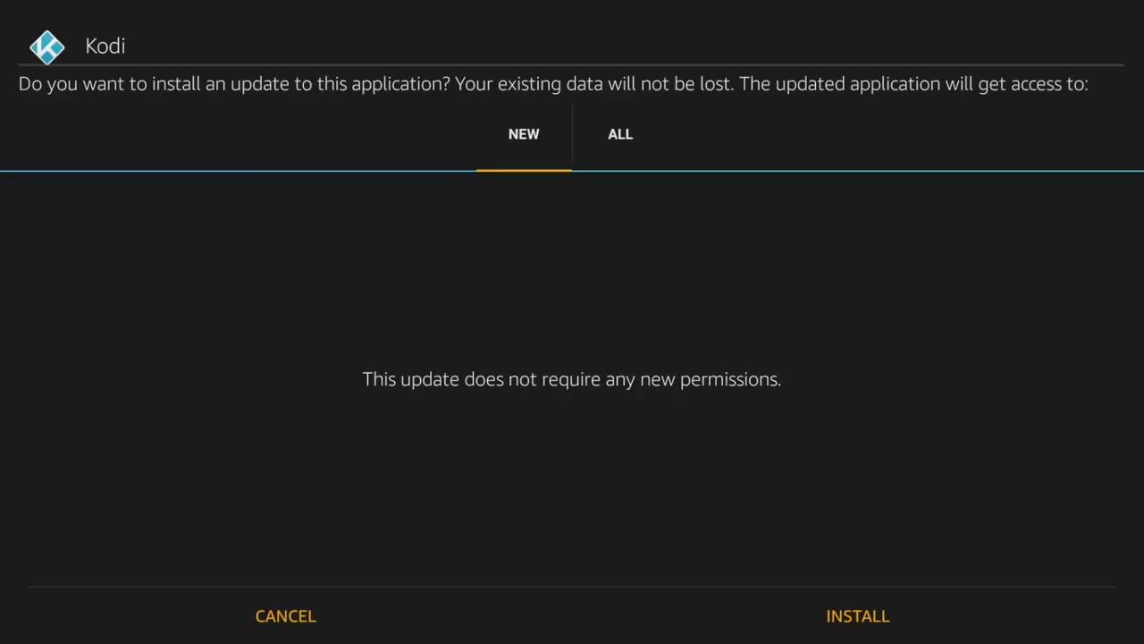
{"action": "left_click", "coordinate": [285, 616]}
{"action": "left_click", "coordinate": [858, 616]}
{"action": "key", "text": "Return"}
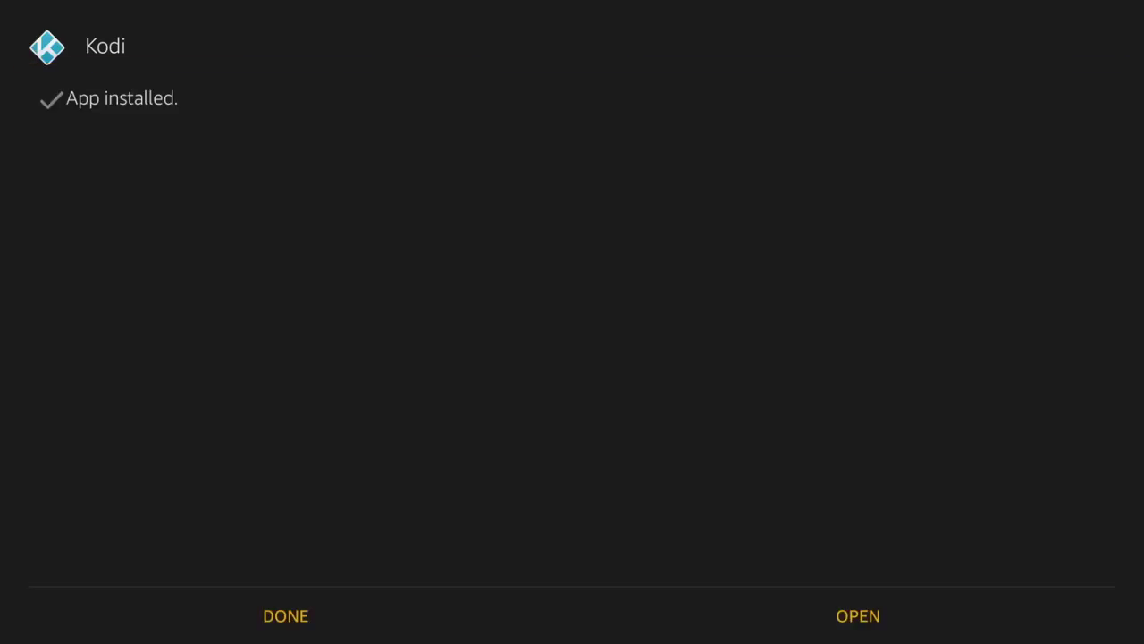
{"action": "left_click", "coordinate": [858, 616]}
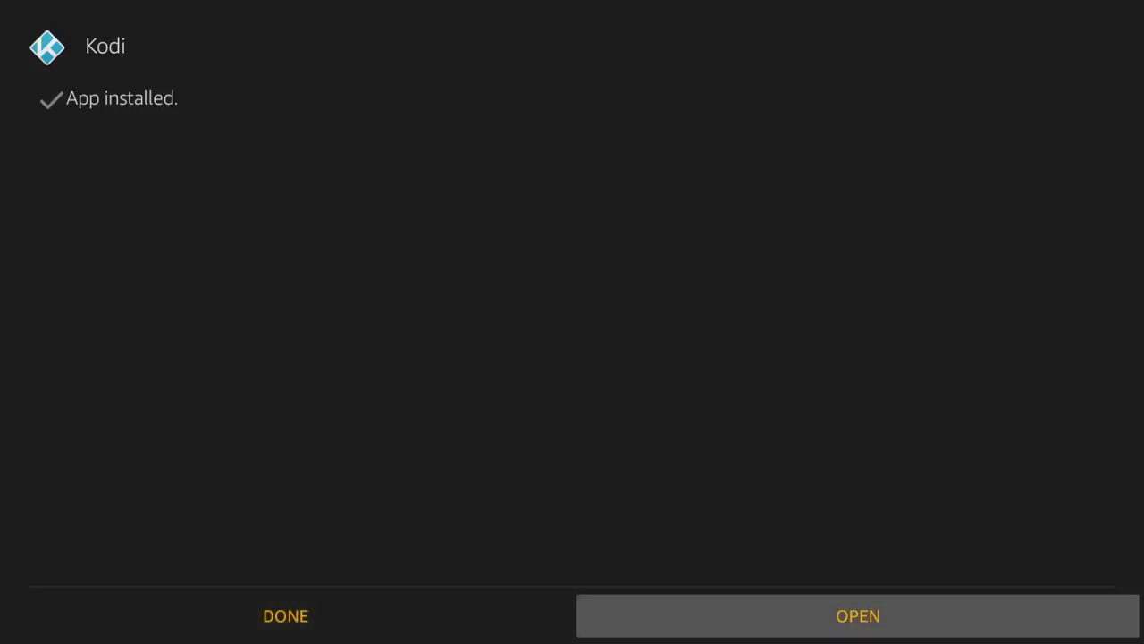